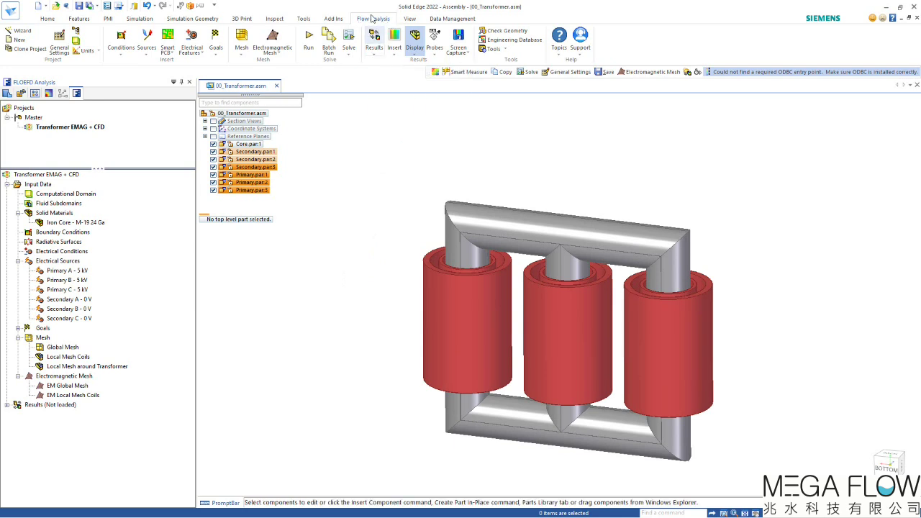
Step: Start a new Flow Analysis project with the Wizard
click(22, 33)
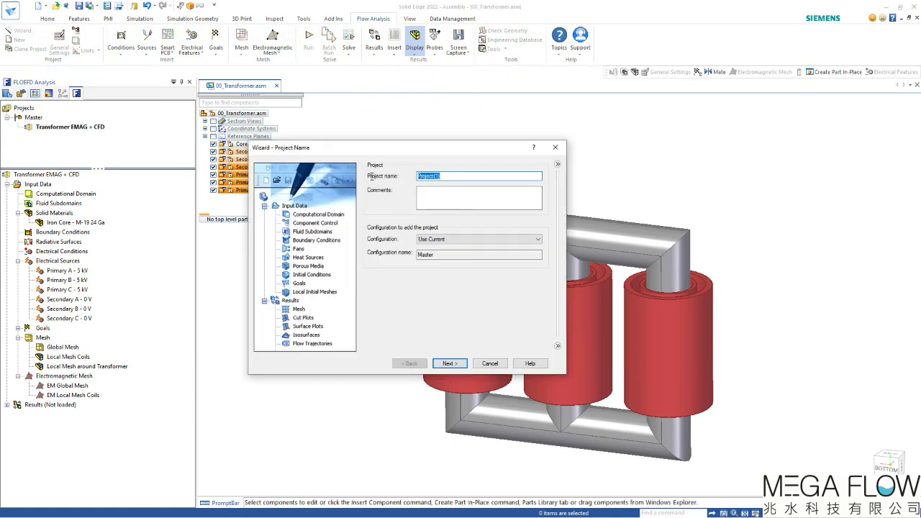
Step: Name the project 'Test' and choose a different temperature unit
text(Test)
click(449, 364)
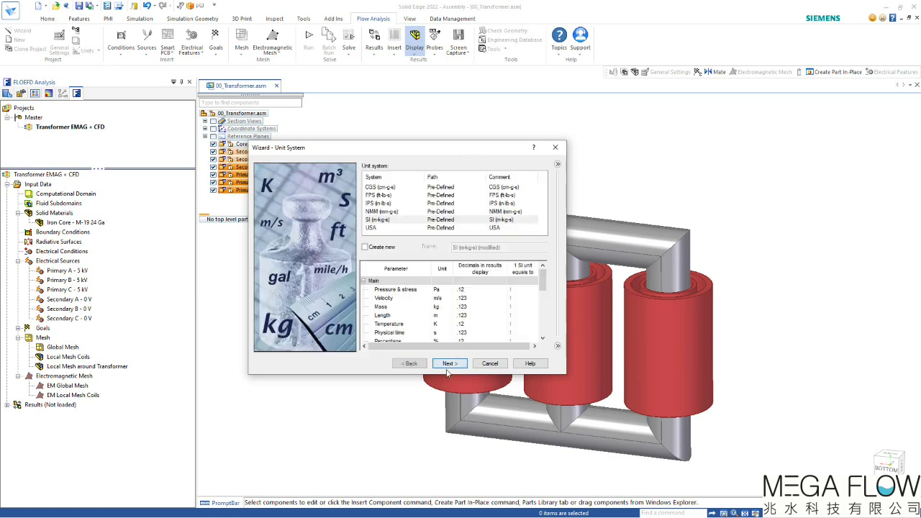
click(441, 325)
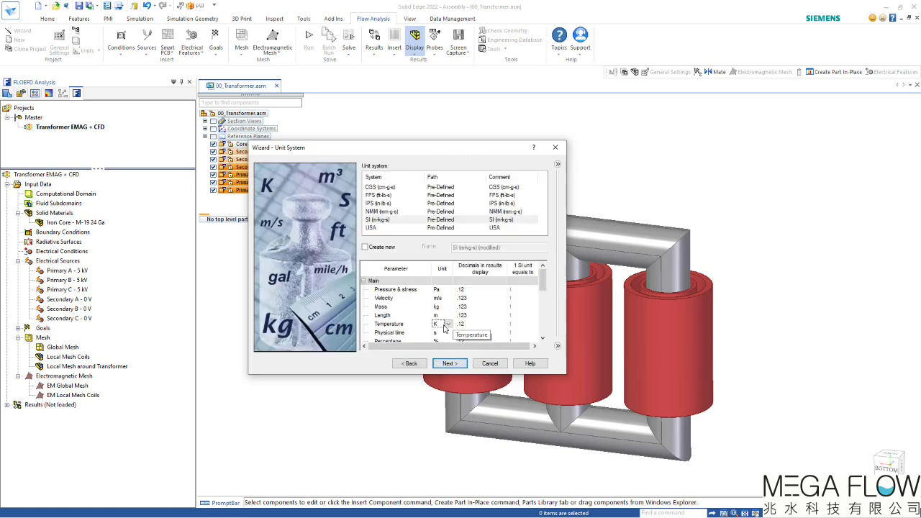
click(449, 326)
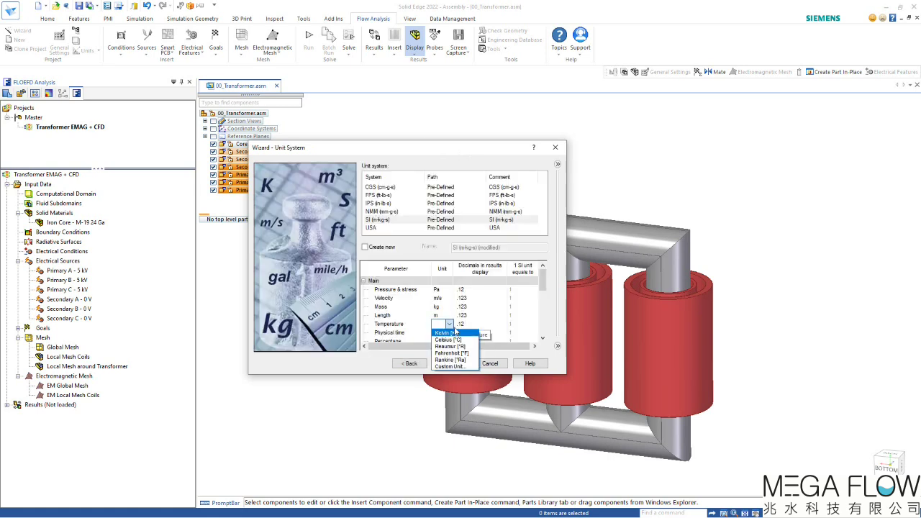
click(453, 340)
scroll(449, 316, down, 5)
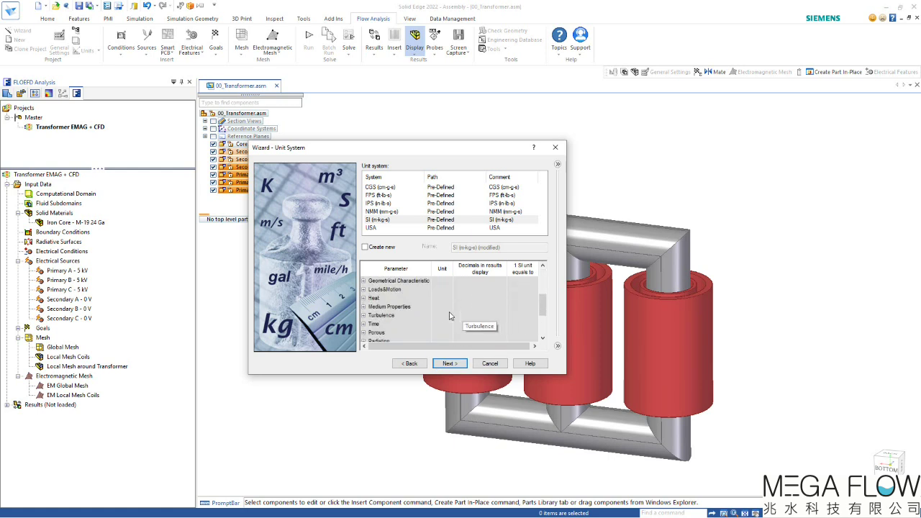
Step: Switch the Geometrical Characteristic angle unit from radians to degrees
click(365, 280)
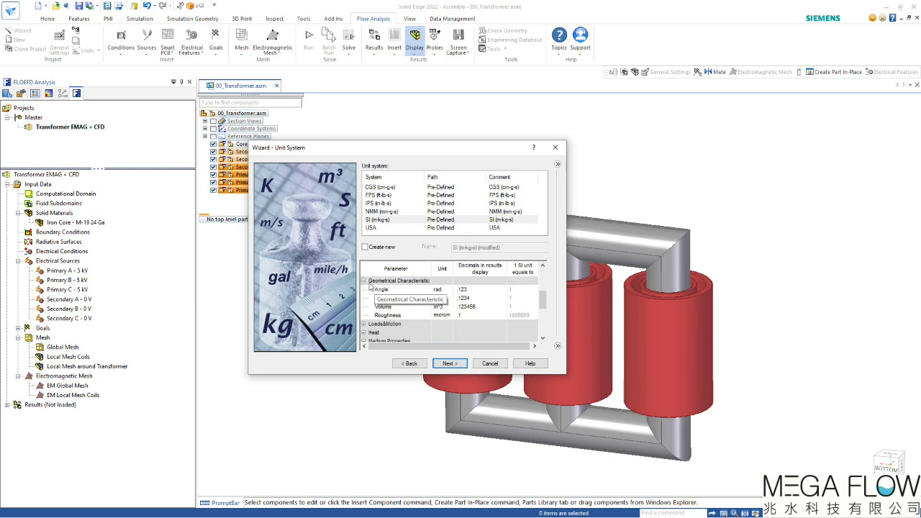
click(448, 290)
click(446, 306)
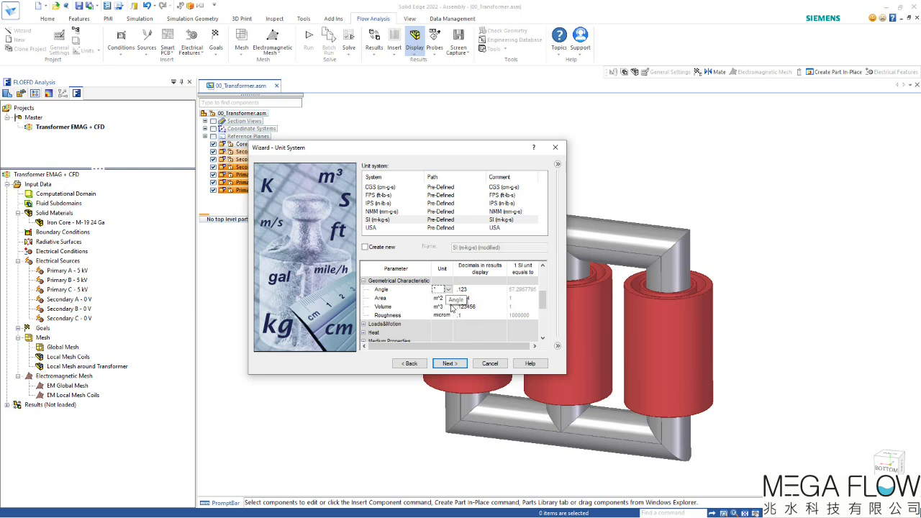
click(447, 363)
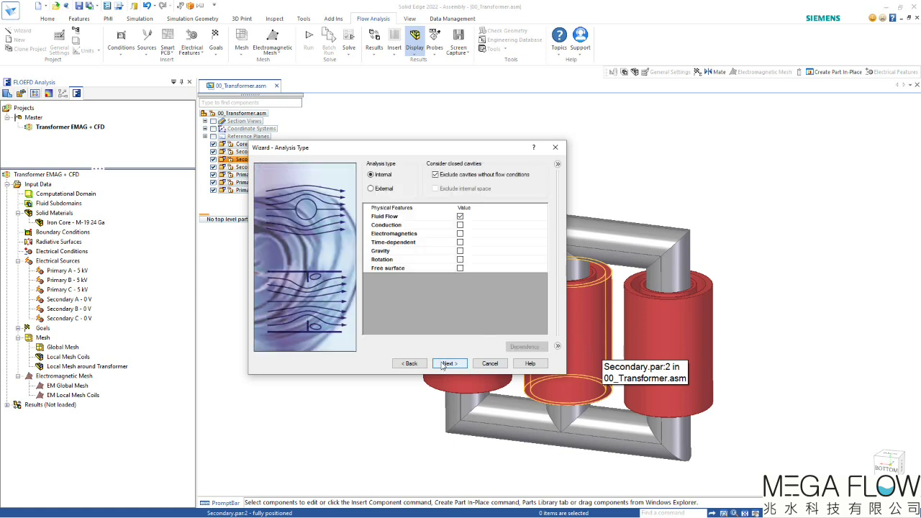
Step: Make the analysis External and include heat conduction in solids
click(372, 189)
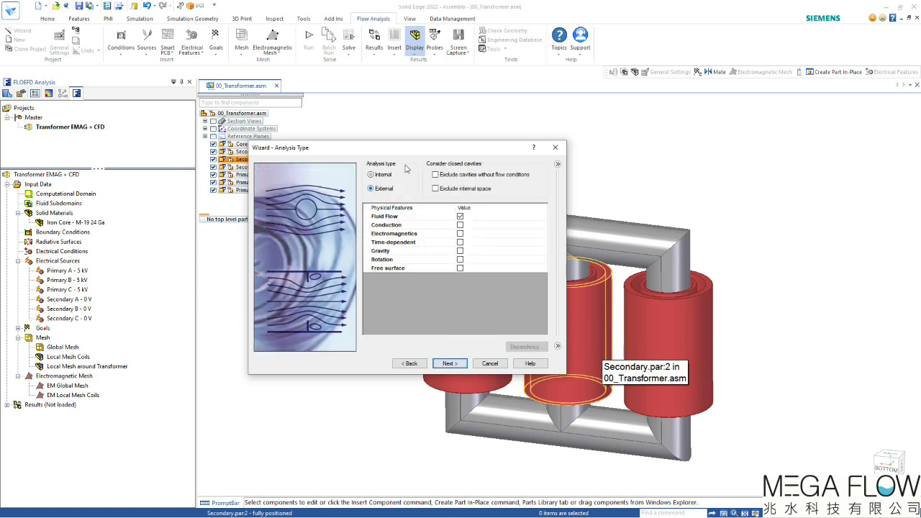
drag(428, 150, 216, 156)
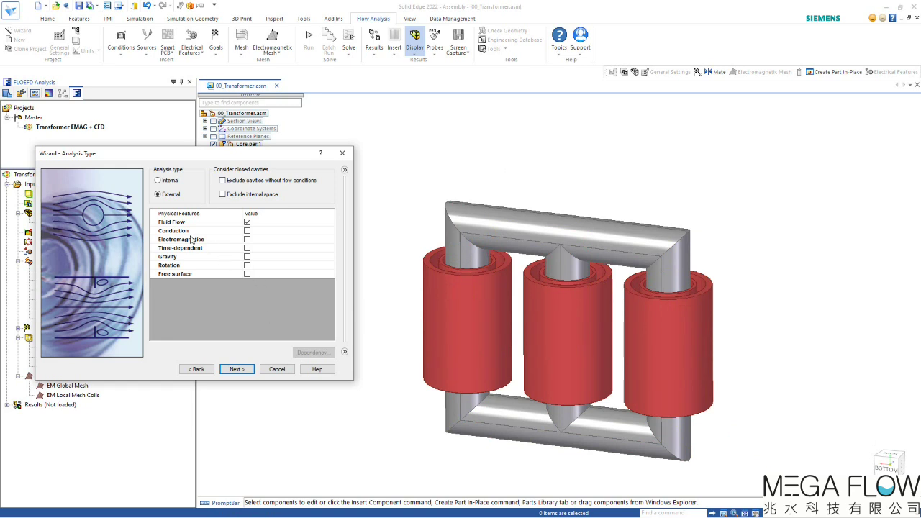
click(247, 231)
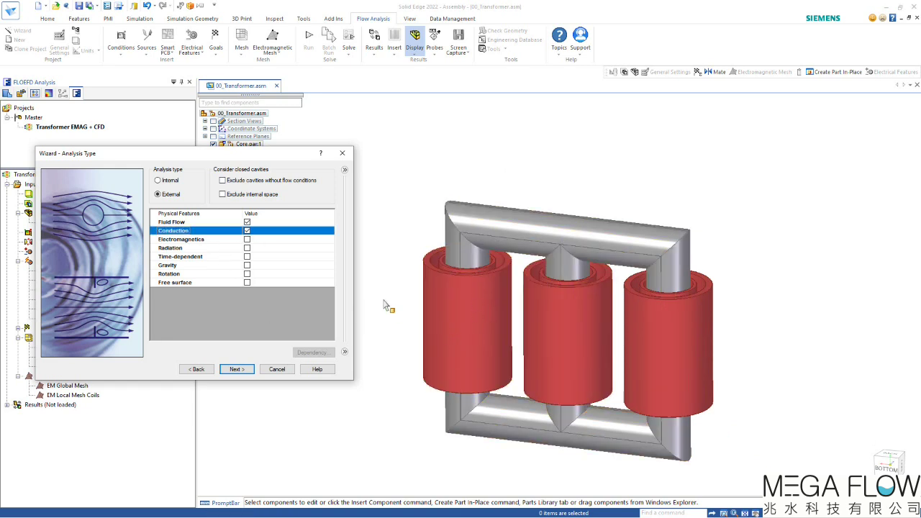
Step: Enable electromagnetics at 60 Hz frequency and turn on radiation
click(247, 239)
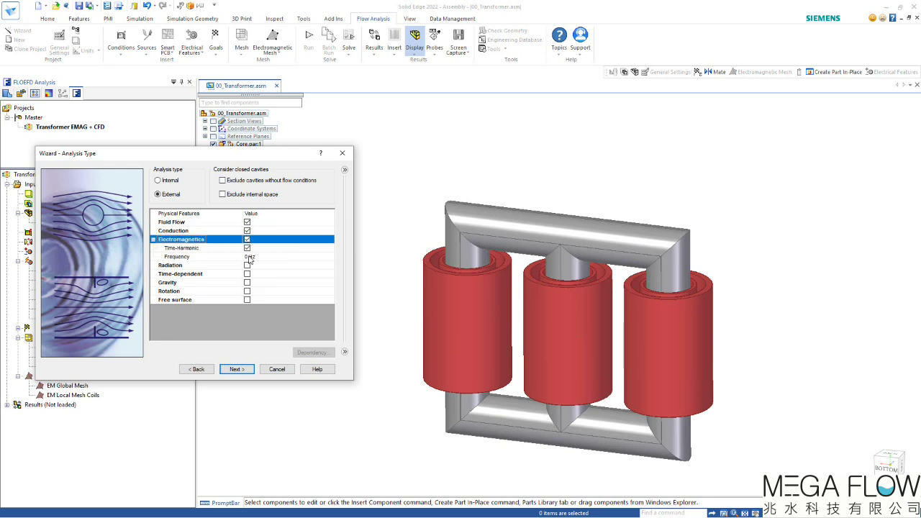
click(248, 257)
click(248, 257)
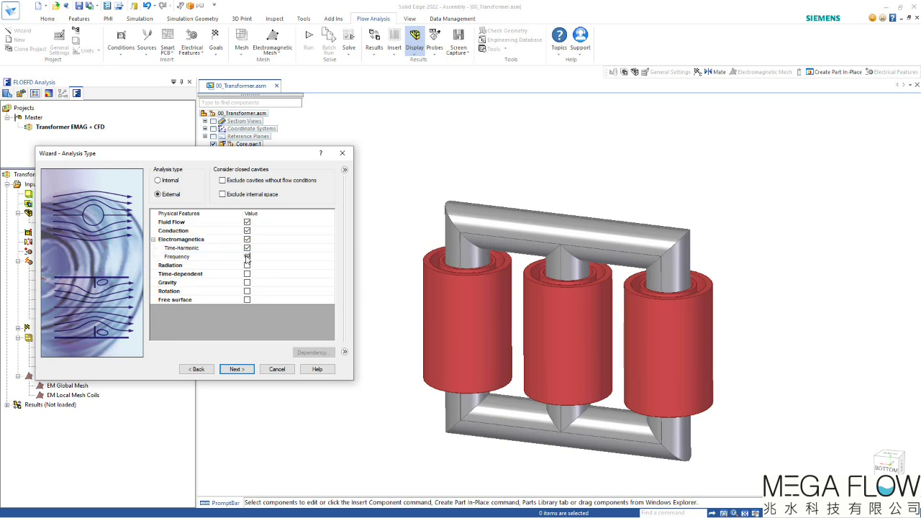
click(214, 257)
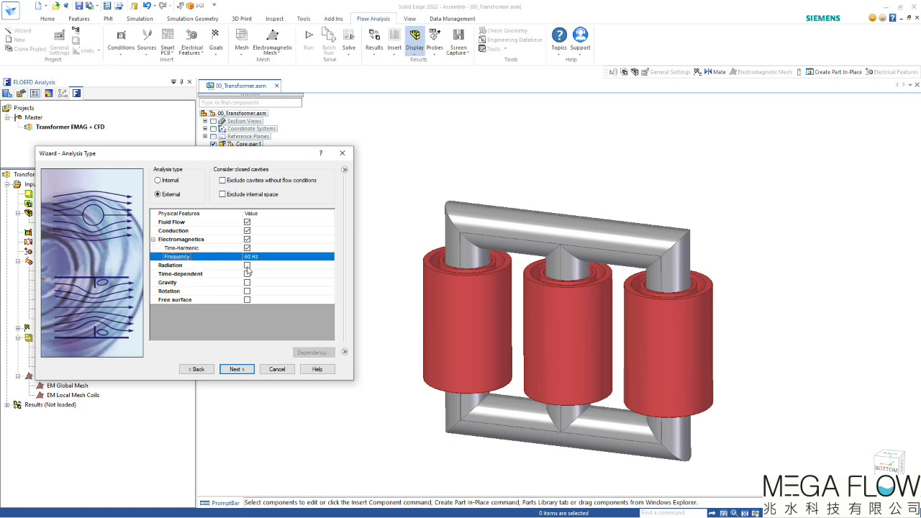
click(247, 266)
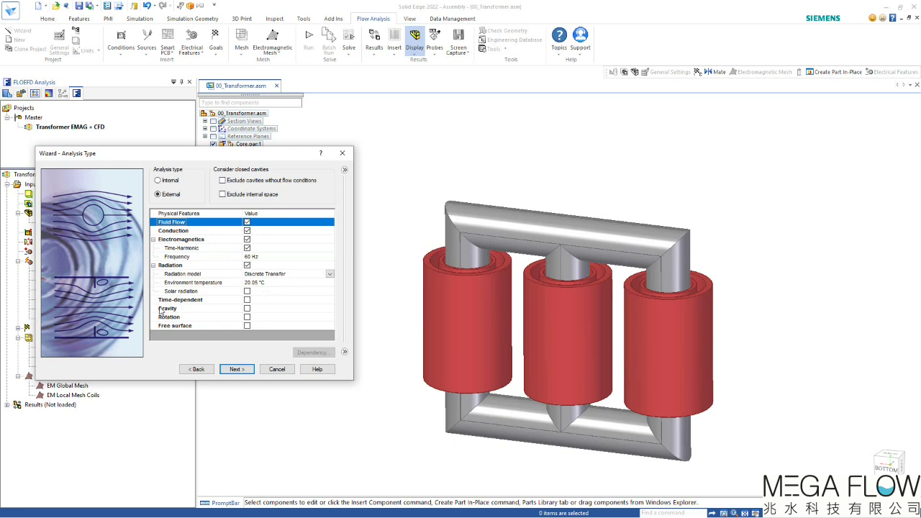
click(247, 309)
Step: Enable gravity with Y component -9.81 m/s^2 and Z component 0
click(247, 310)
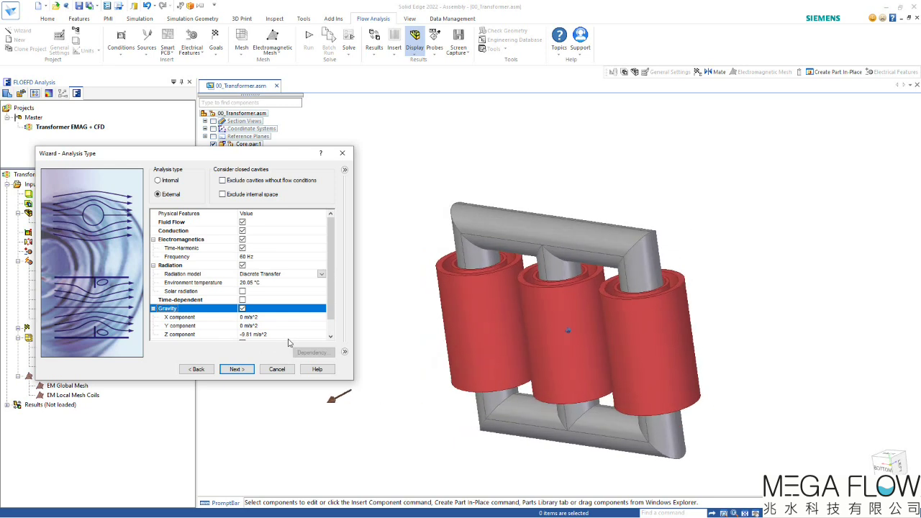
click(254, 326)
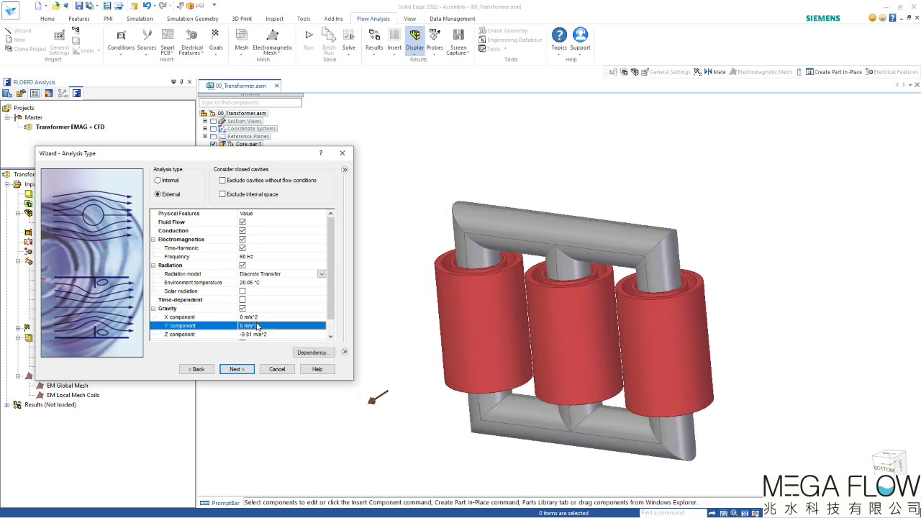
click(256, 326)
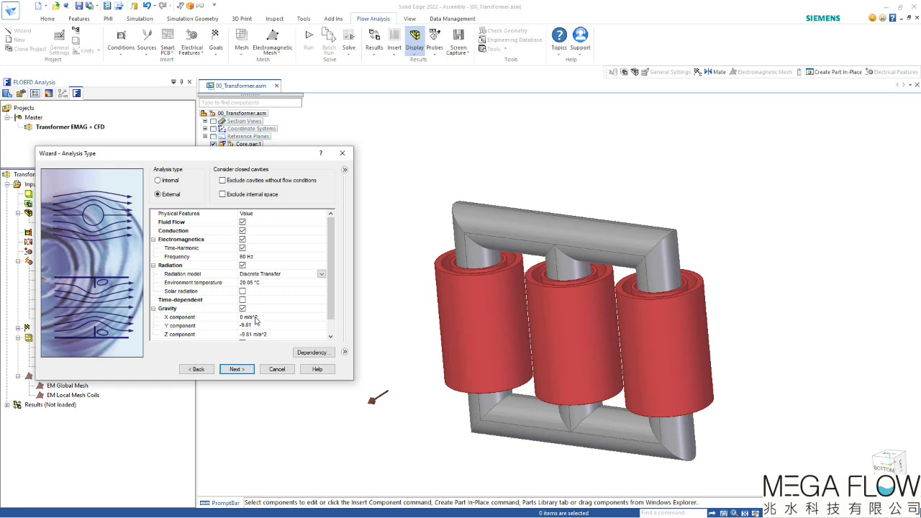
click(248, 335)
click(245, 335)
text(0)
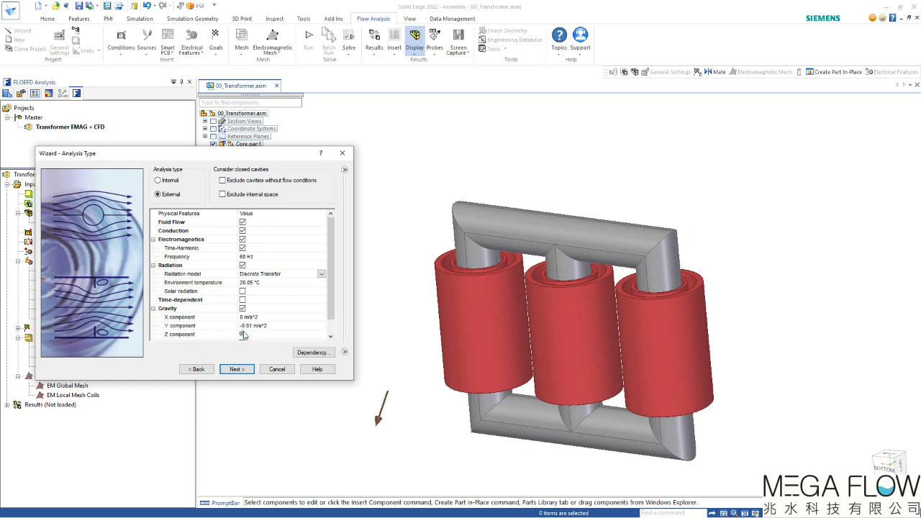
click(263, 325)
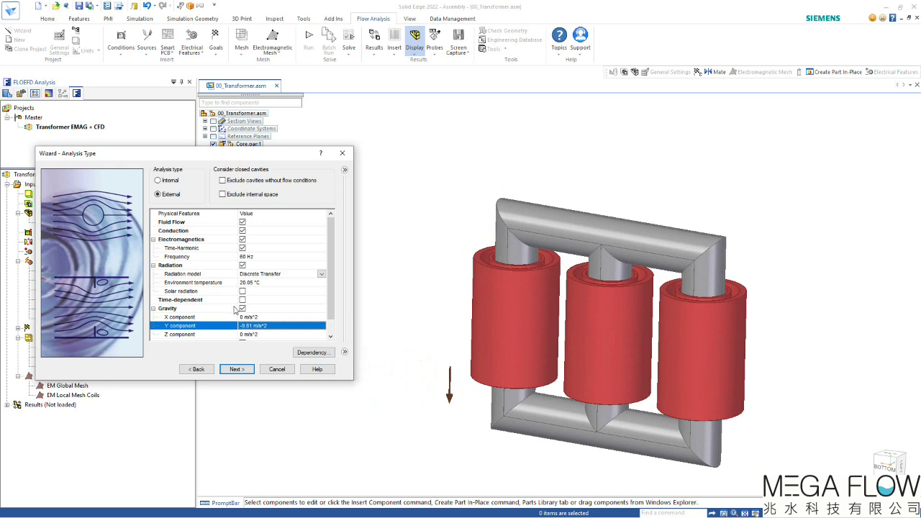
click(239, 370)
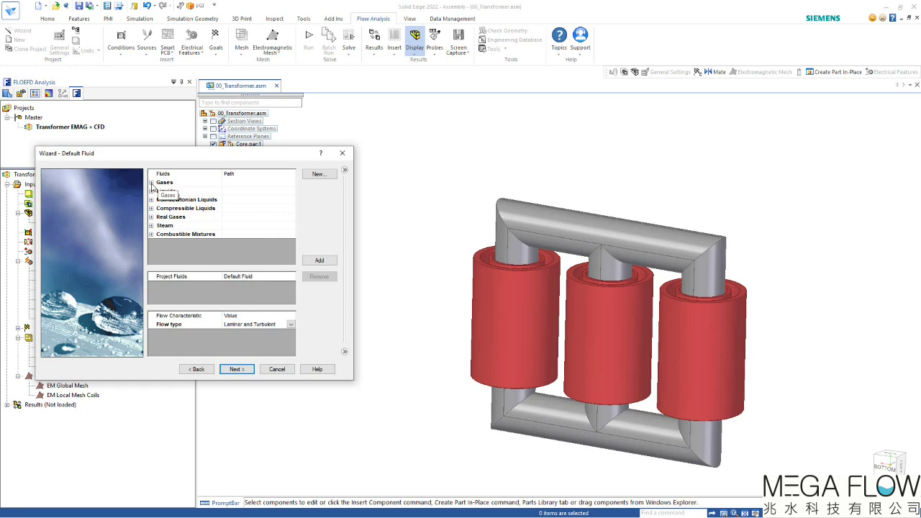
Step: Add Air from the Gases list as the project fluid
click(151, 183)
double_click(180, 208)
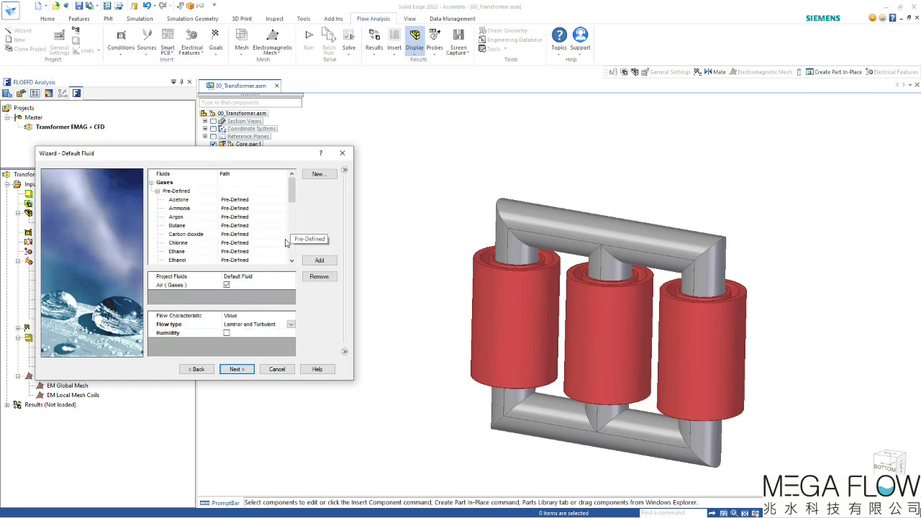
click(229, 369)
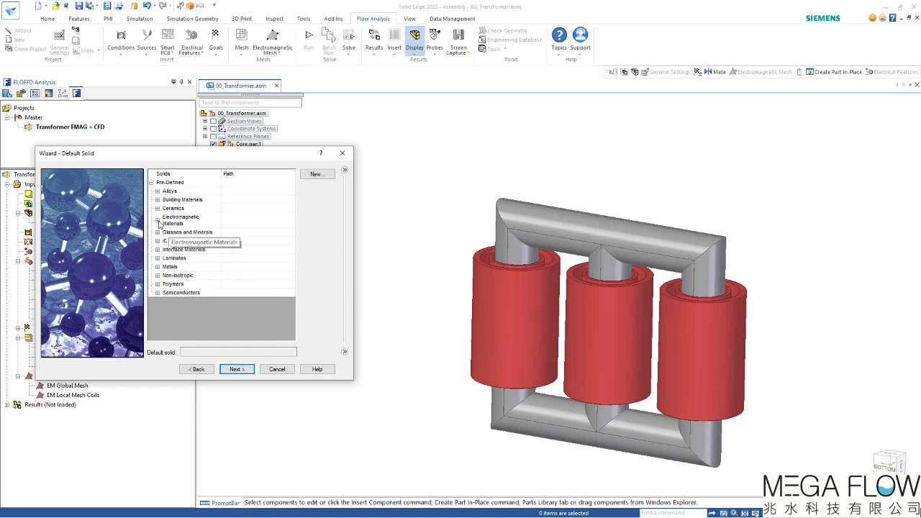
Step: Make Copper from Electromagnetic Materials the default solid and finish the wizard
click(159, 221)
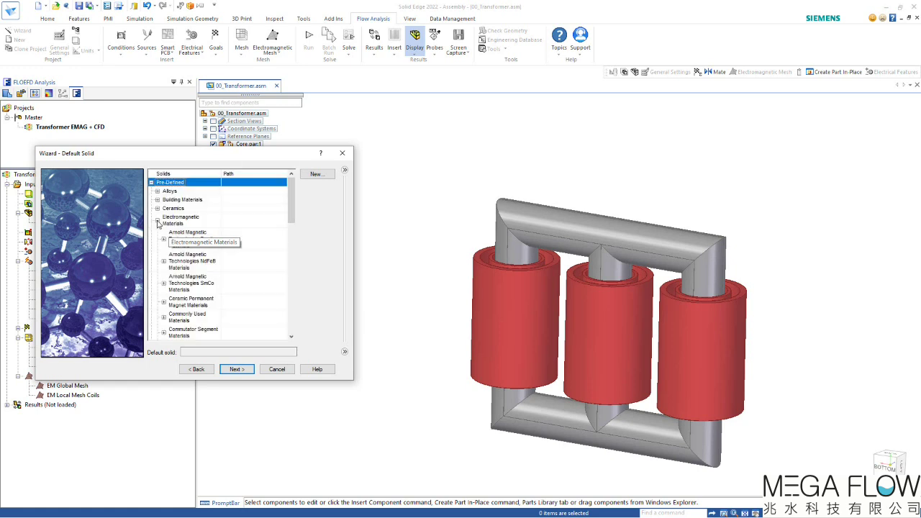
click(163, 320)
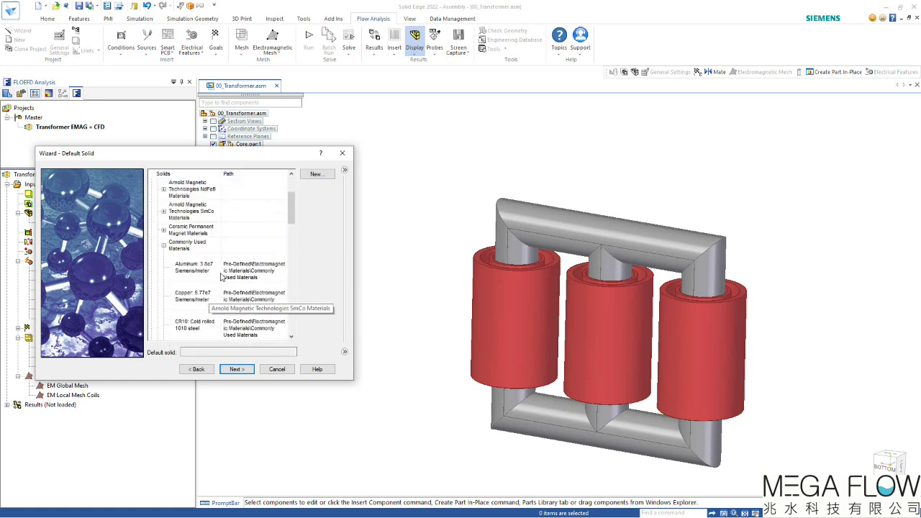
click(188, 300)
double_click(188, 299)
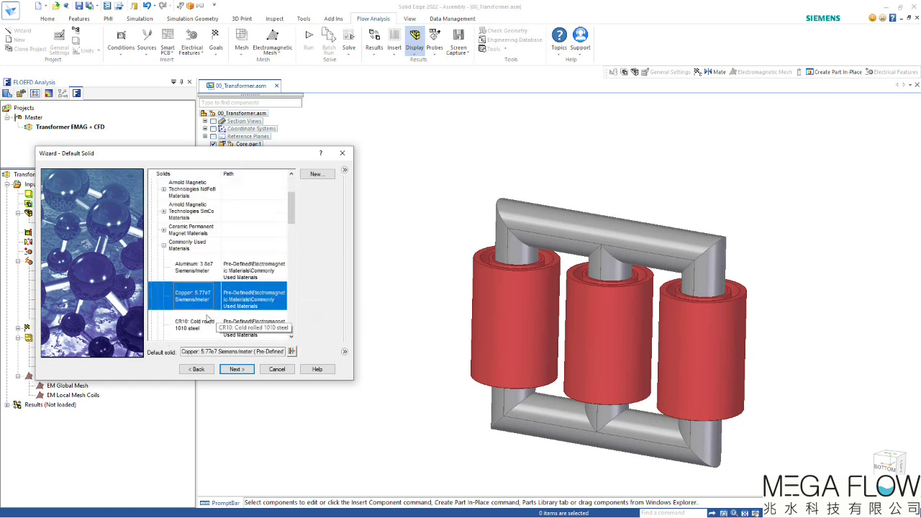
click(236, 369)
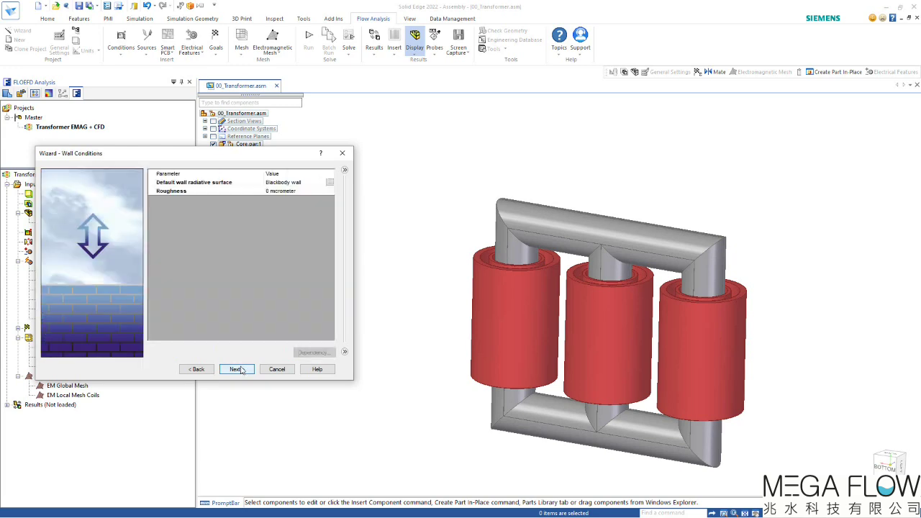
click(240, 369)
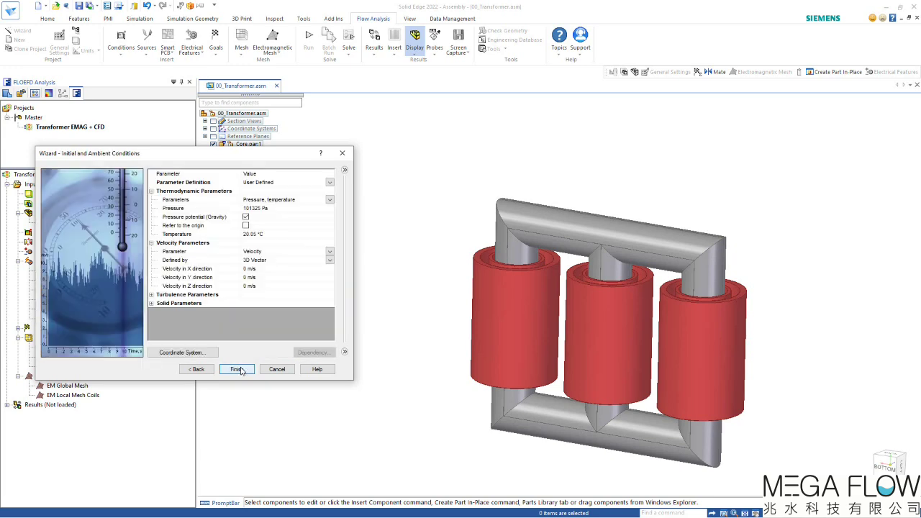
click(238, 369)
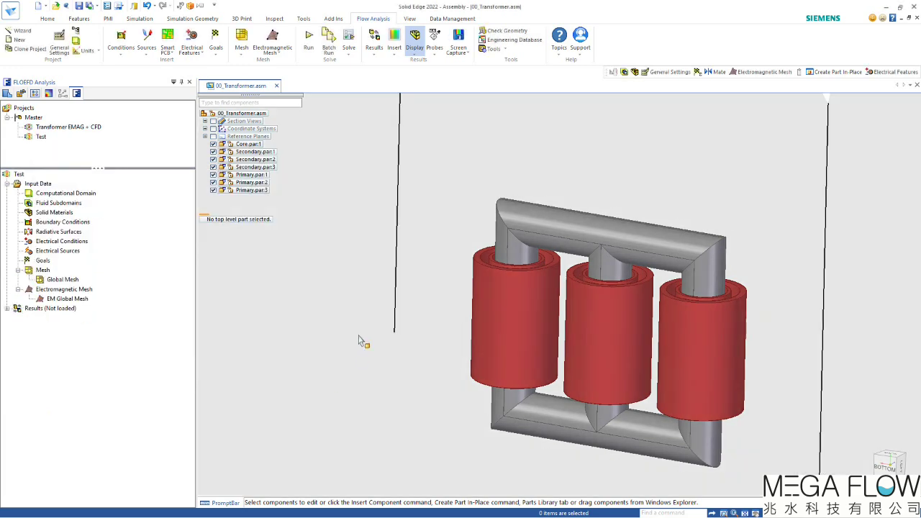
Step: Shrink the computational domain's Z min face, Y height and X extent toward the transformer
middle_drag(354, 332, 436, 317)
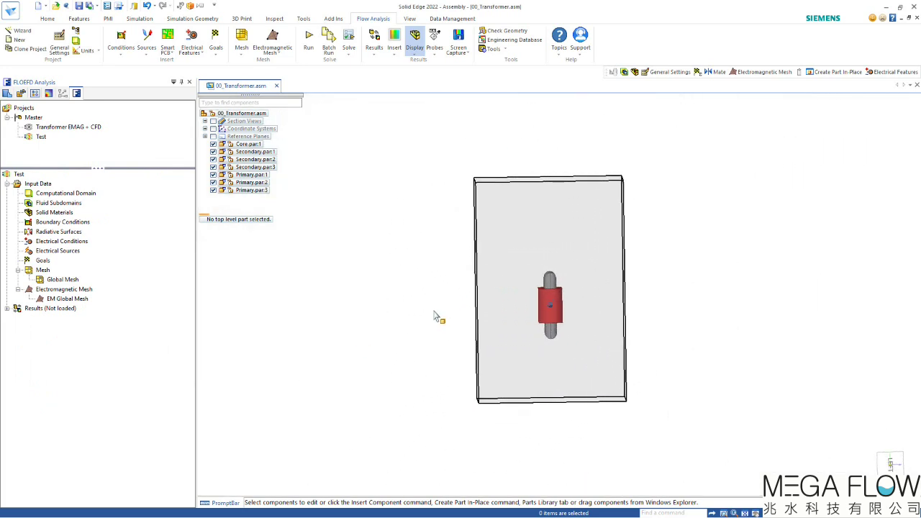
click(58, 195)
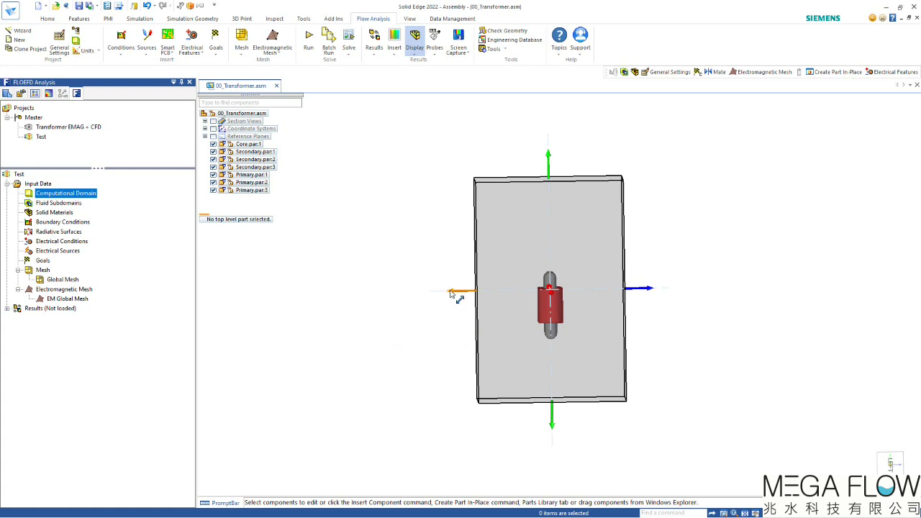
drag(451, 293, 492, 303)
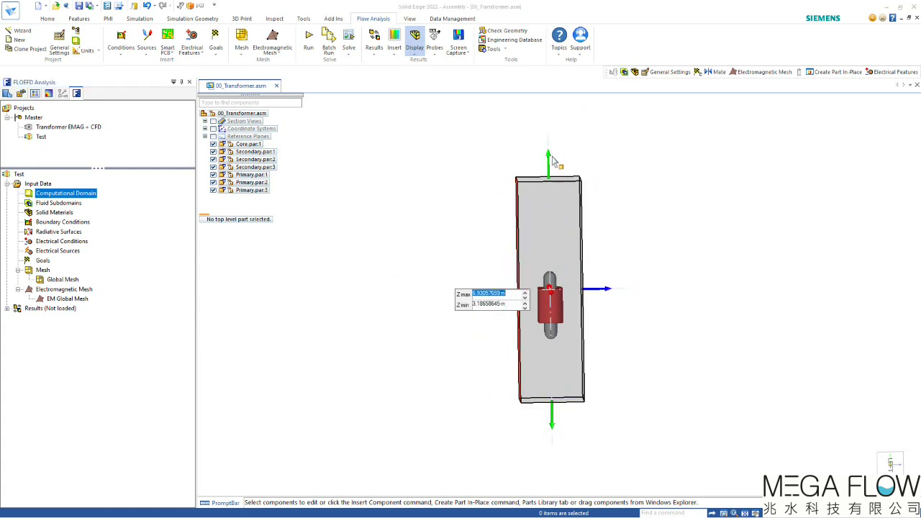
drag(549, 159, 553, 207)
middle_drag(615, 364, 697, 290)
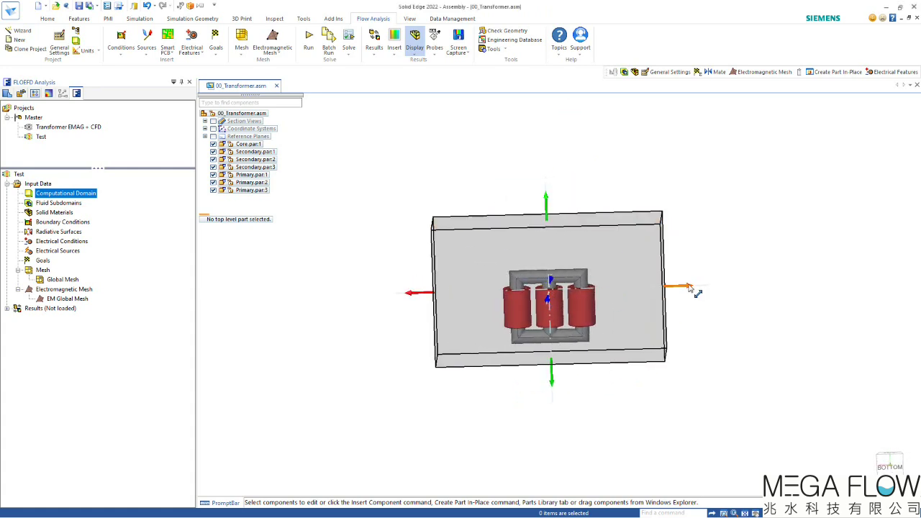
drag(669, 291, 644, 295)
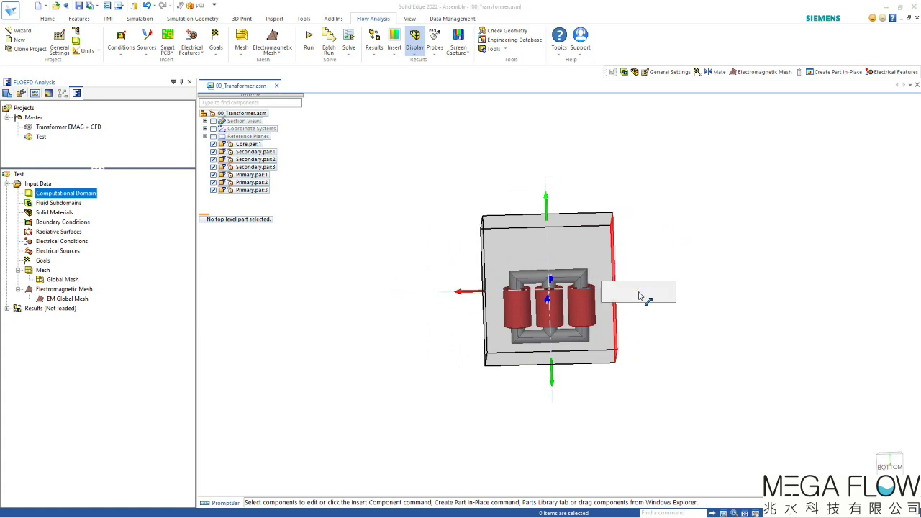
click(623, 426)
middle_drag(630, 387, 374, 370)
scroll(632, 388, up, 5)
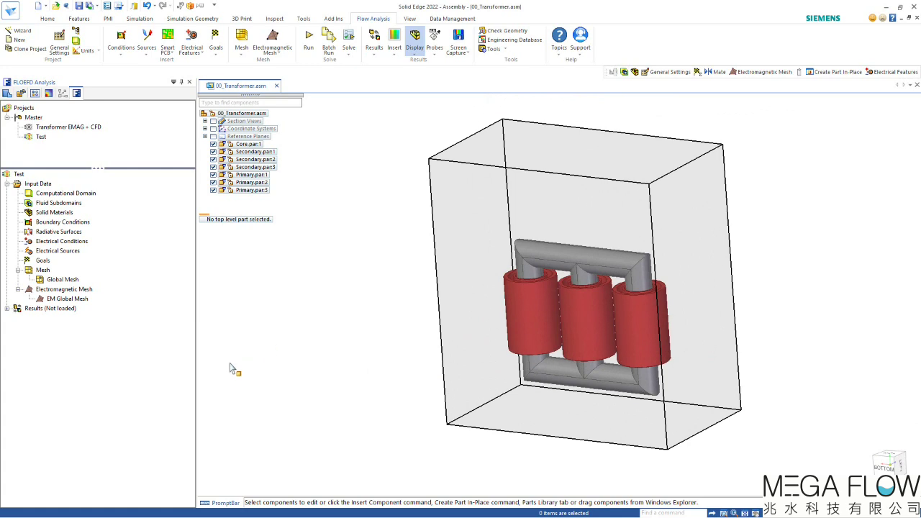
Step: Hide the Computational Domain box and fit the transformer core and coils to the view
click(32, 194)
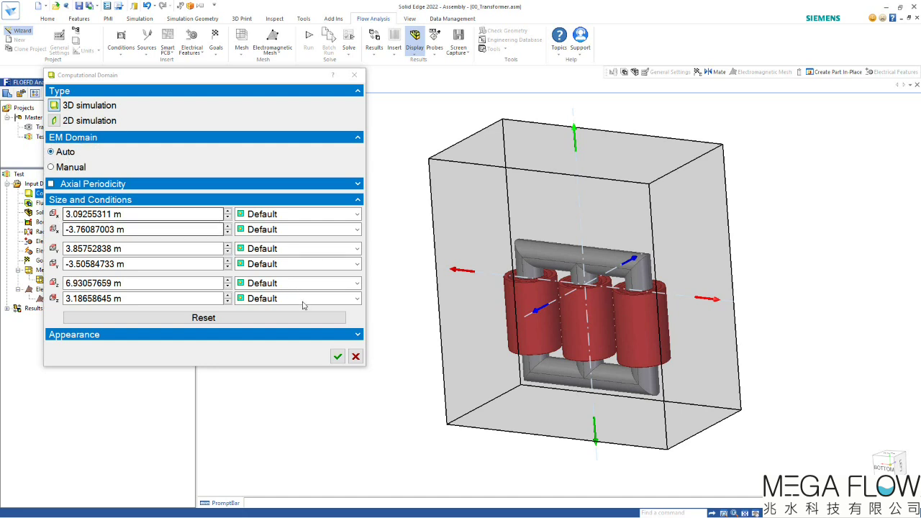
click(338, 356)
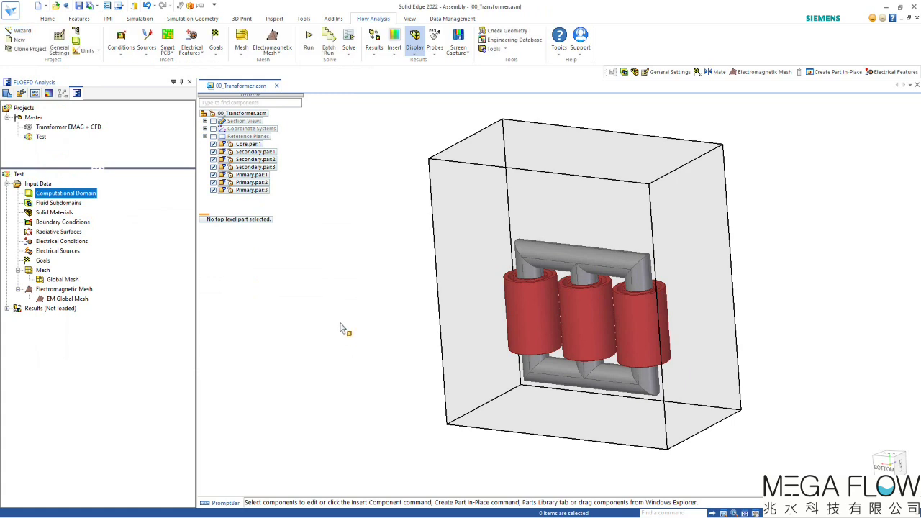
right_click(58, 195)
click(79, 210)
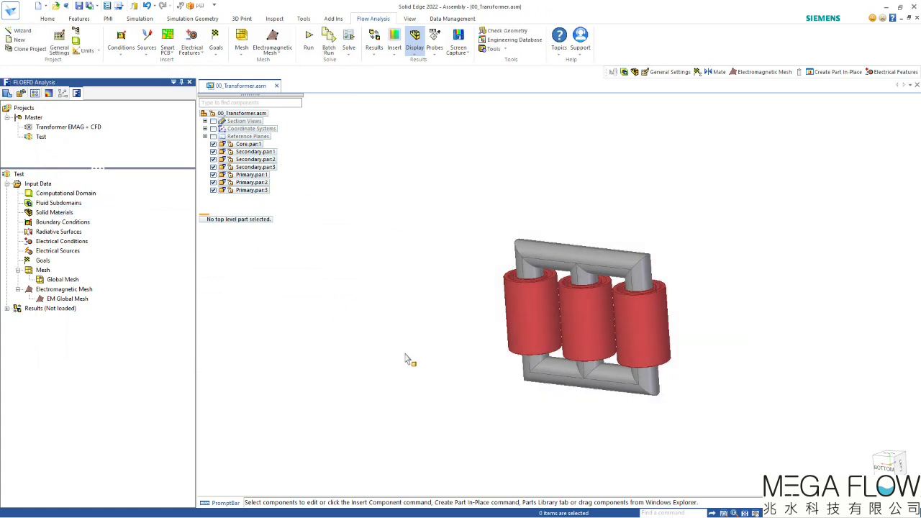
key(ctrl+f)
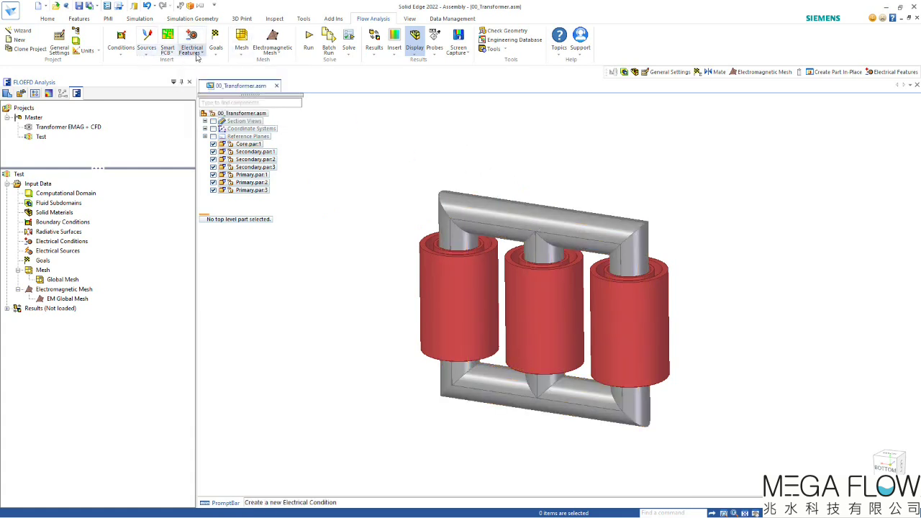
Step: Assign the core the M-19 24 Ga non-oriented AISI silicon steel solid material
click(144, 47)
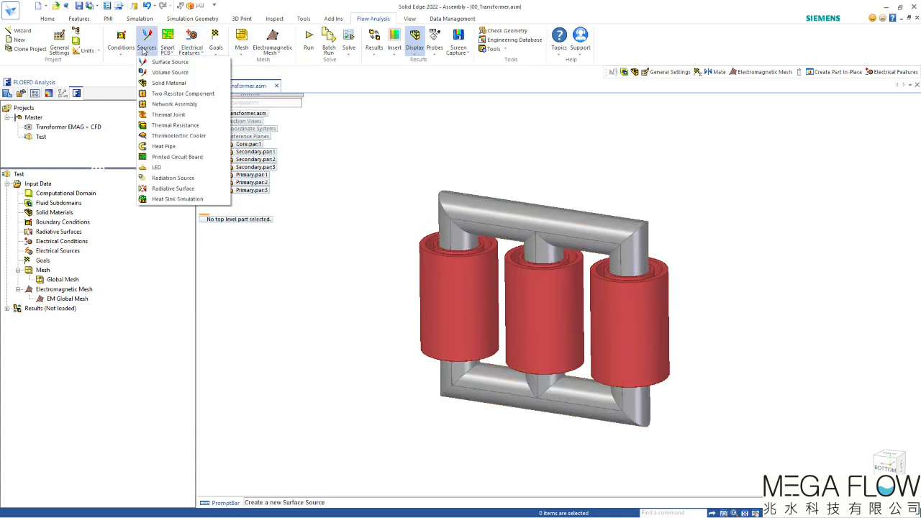
click(153, 84)
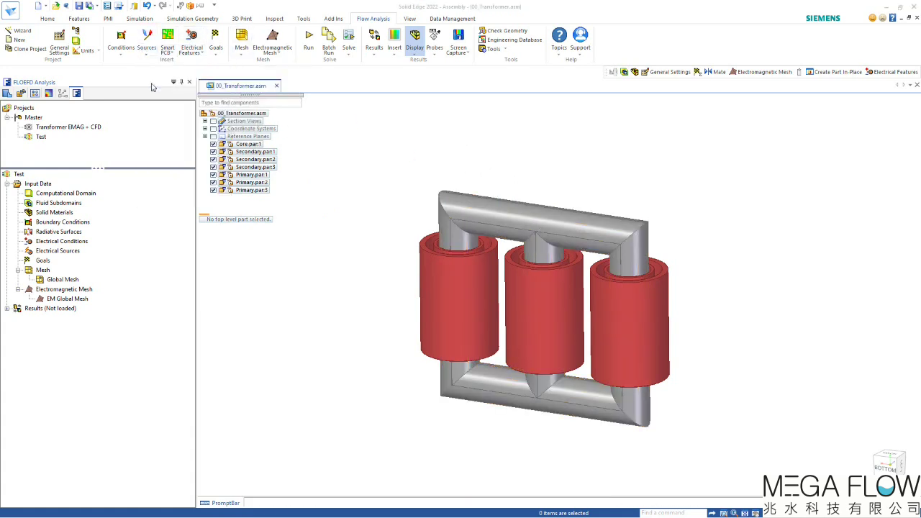
click(525, 222)
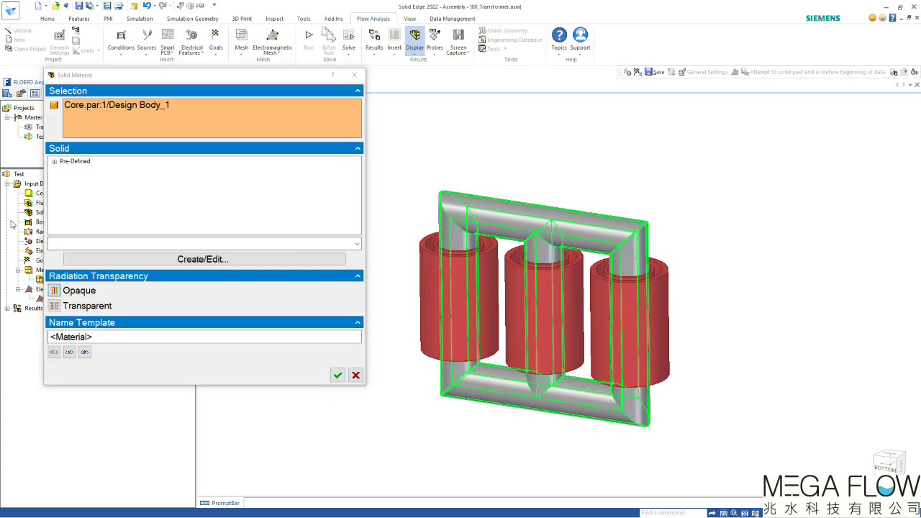
click(54, 162)
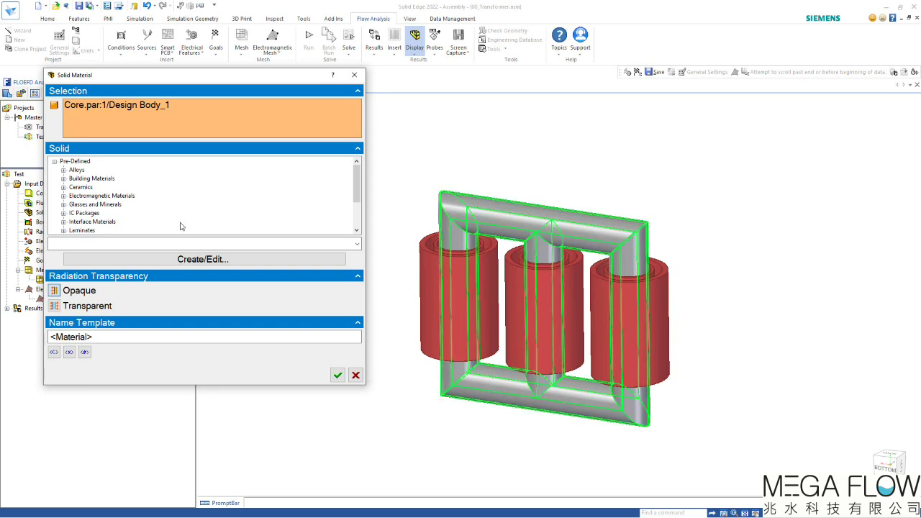
click(63, 196)
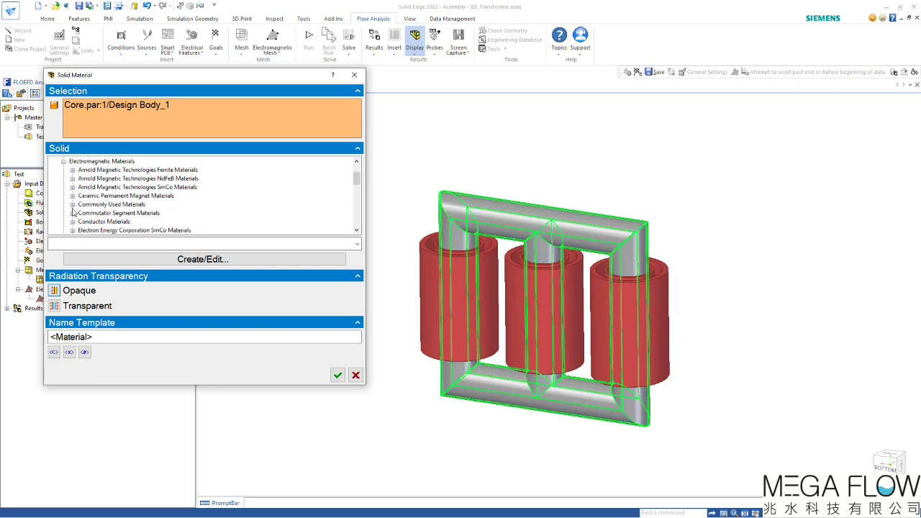
scroll(79, 206, down, 1)
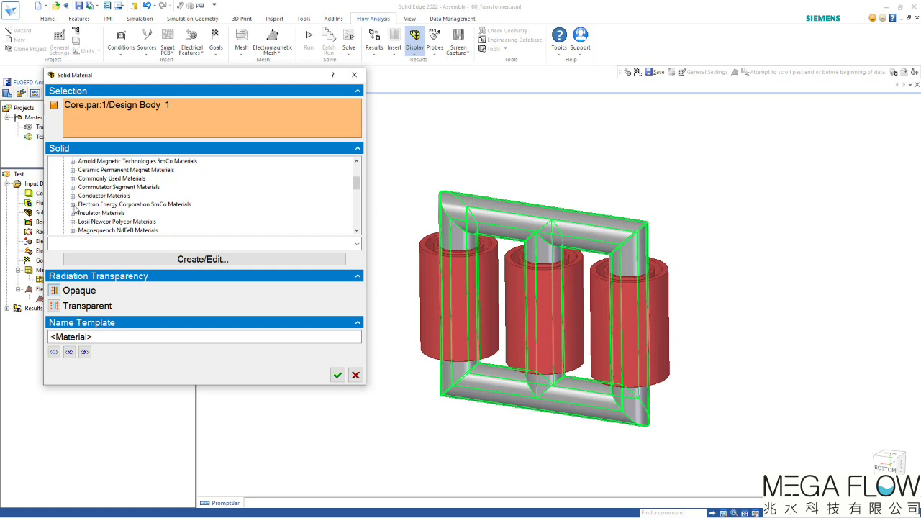
scroll(74, 209, down, 3)
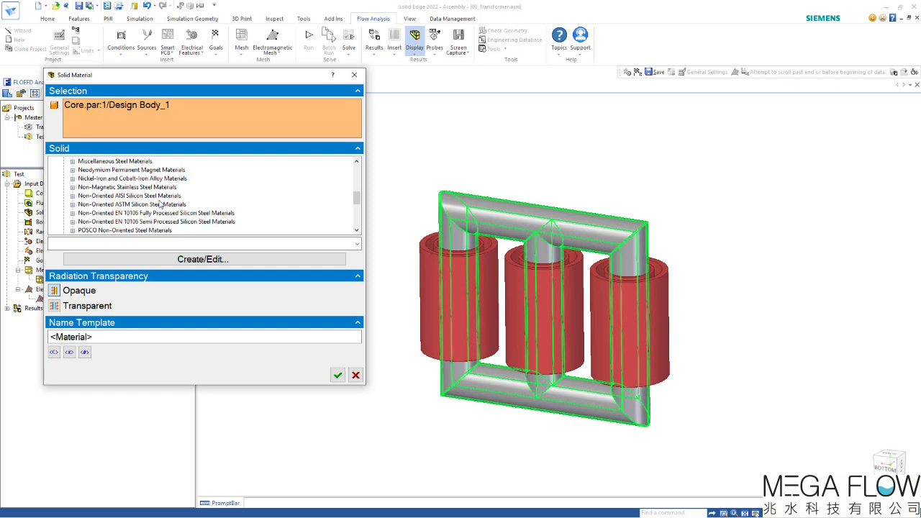
click(72, 197)
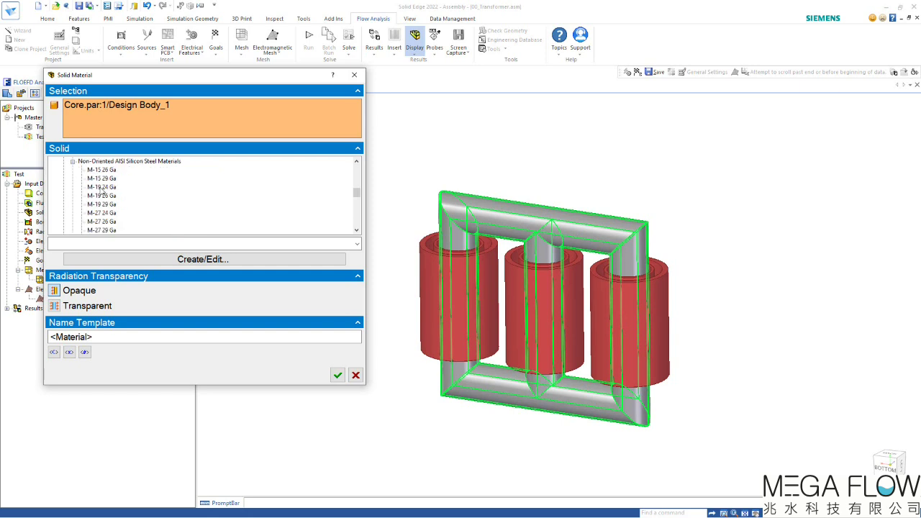
click(103, 187)
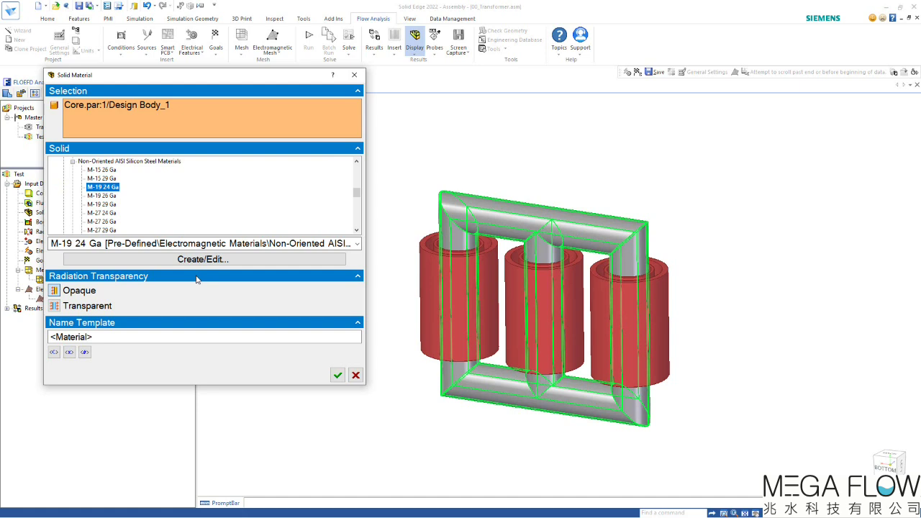
click(337, 375)
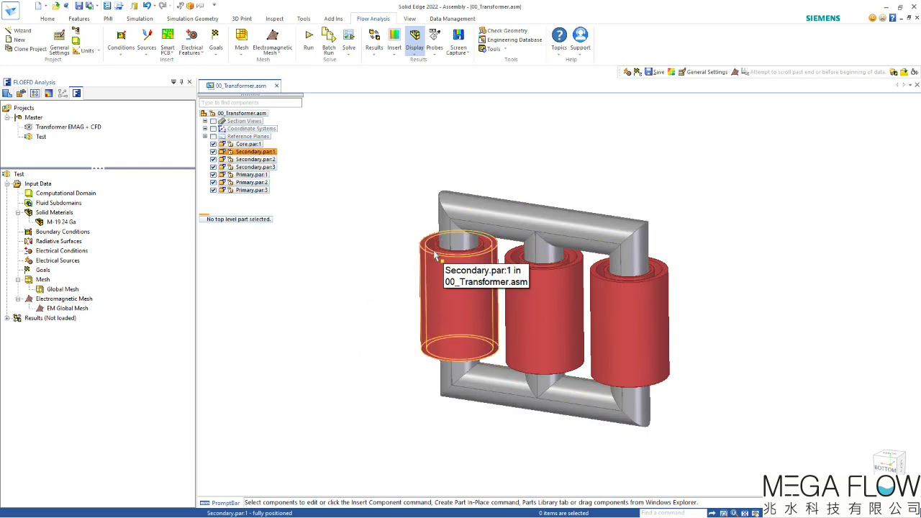
Step: Create an AC Voltage electrical source with 5000 V amplitude
click(191, 50)
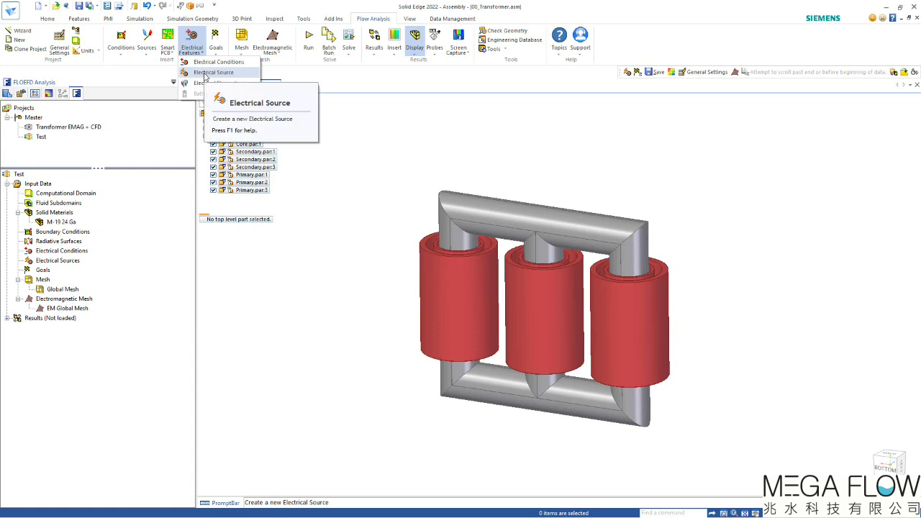
click(209, 72)
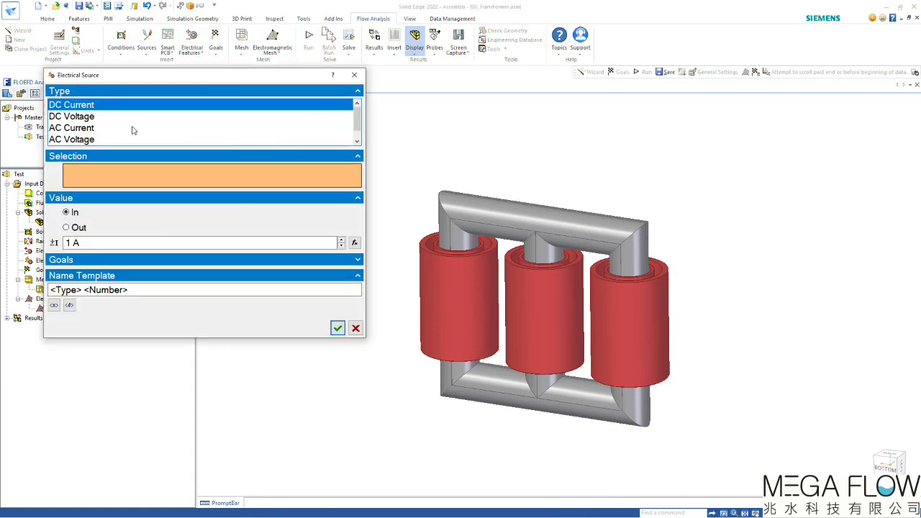
click(71, 140)
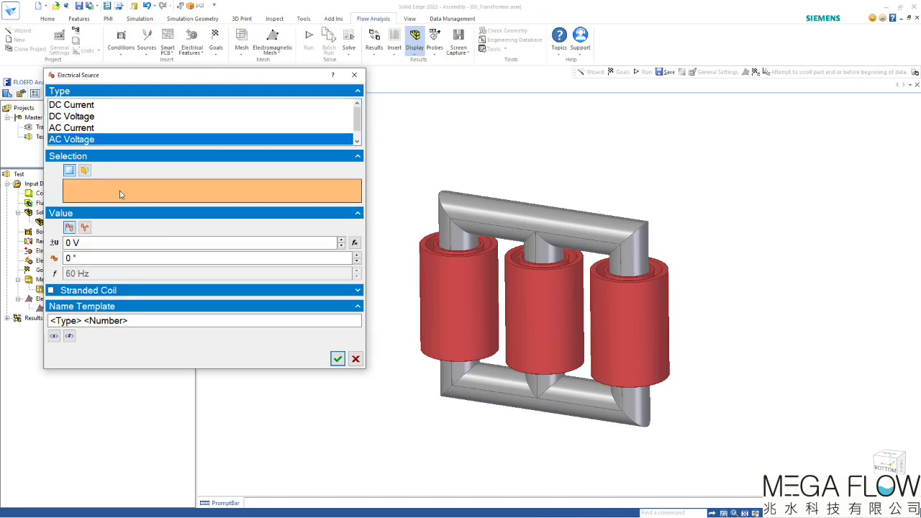
click(66, 243)
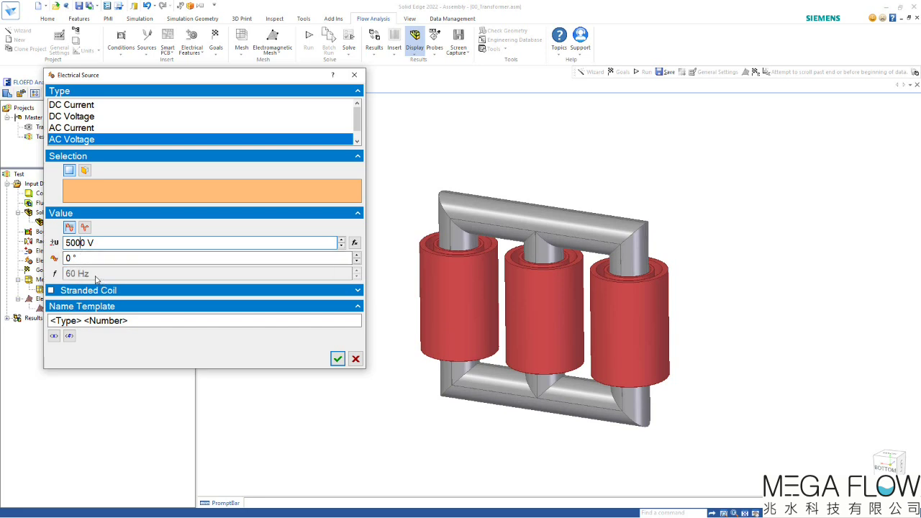
Step: Make it a 180-turn stranded coil with the Strand Area input turned off
click(52, 291)
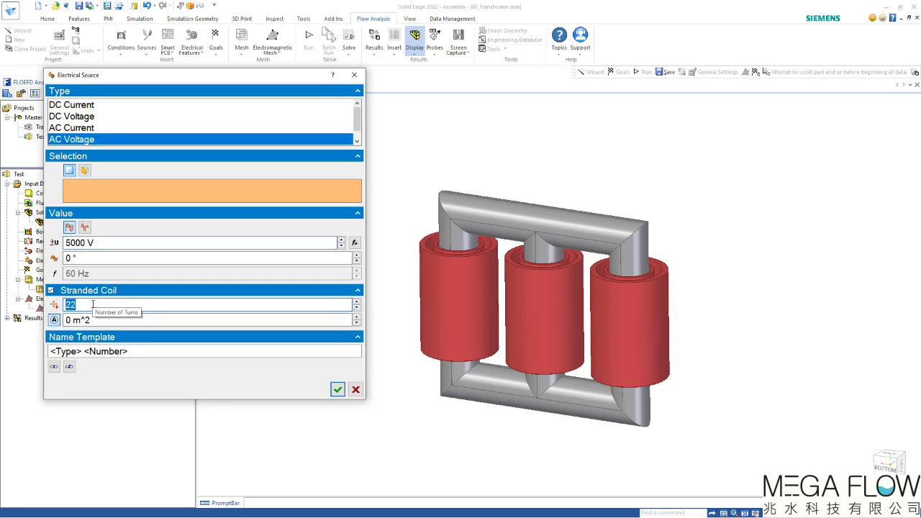
text(180)
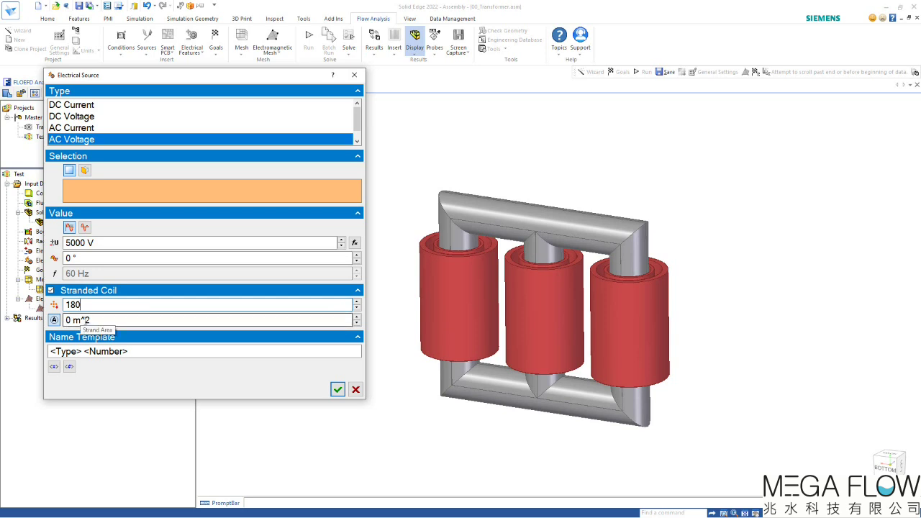
click(87, 321)
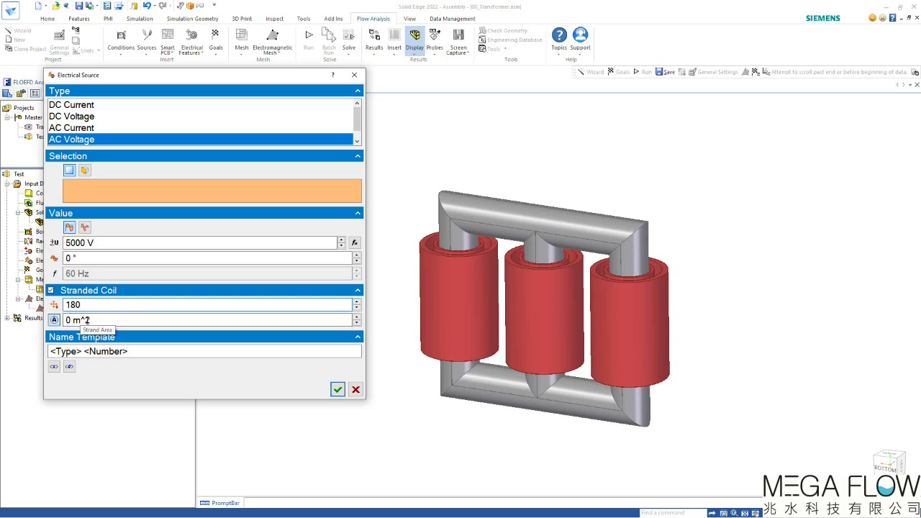
click(53, 321)
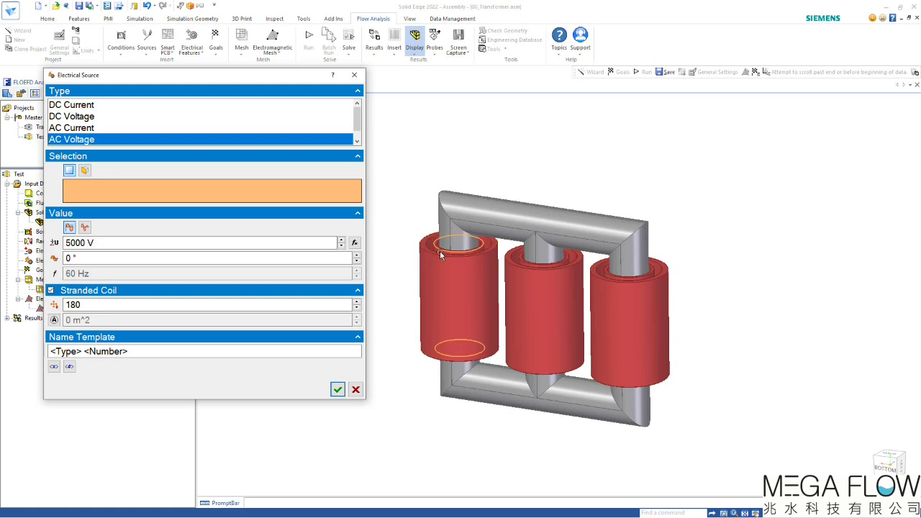
click(85, 170)
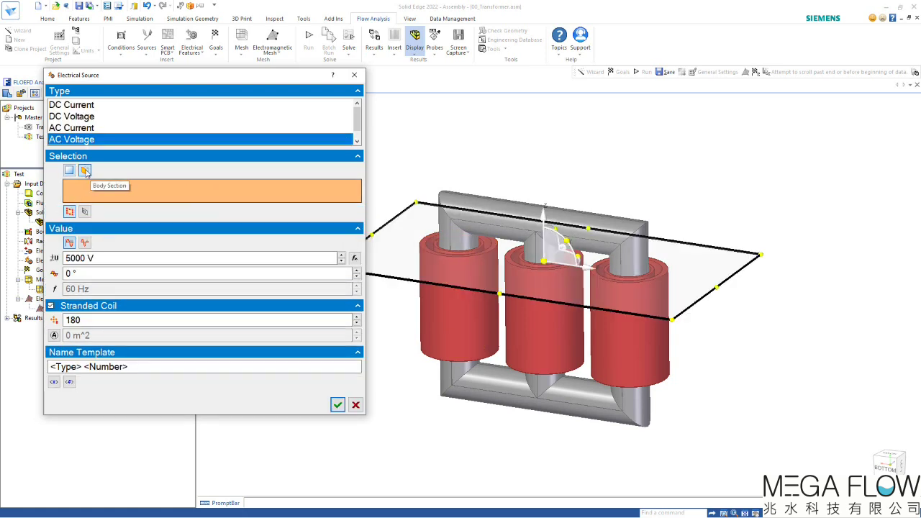
Step: Apply AC Voltage 1 to the left primary coil, placing the section plane across it
click(444, 255)
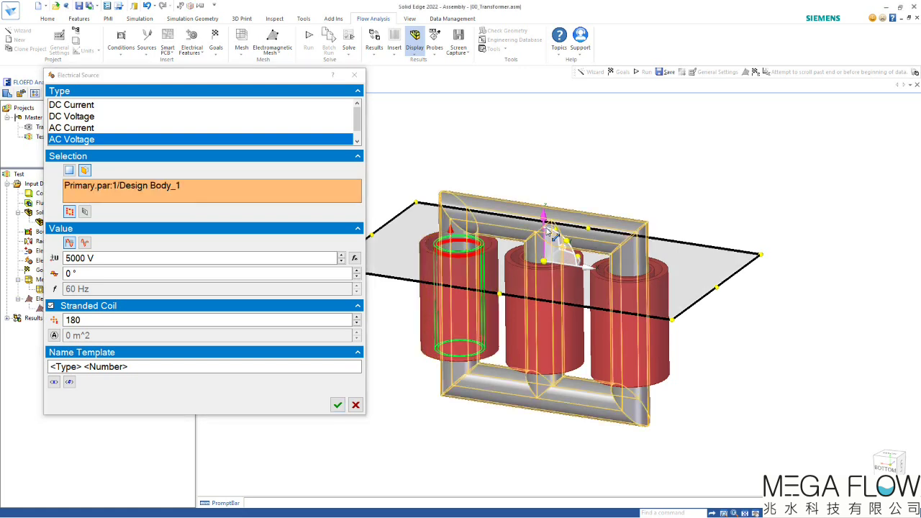
mouse_move(574, 249)
mouse_down()
mouse_move(586, 271)
mouse_move(581, 262)
mouse_up()
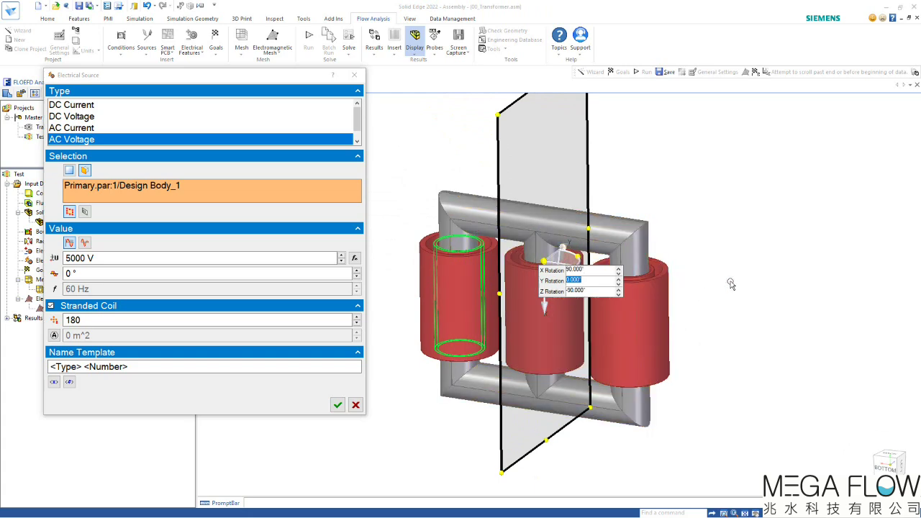
drag(564, 266, 449, 265)
middle_drag(447, 456, 498, 215)
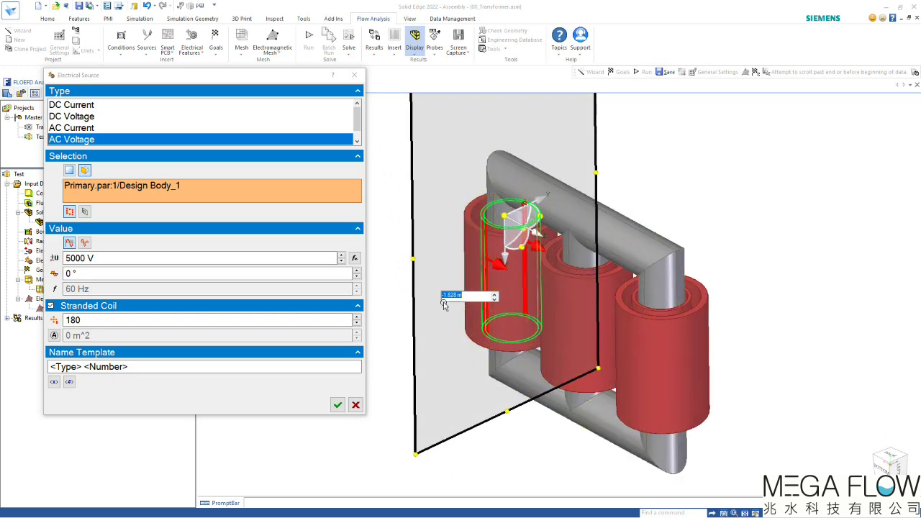
drag(415, 261, 523, 226)
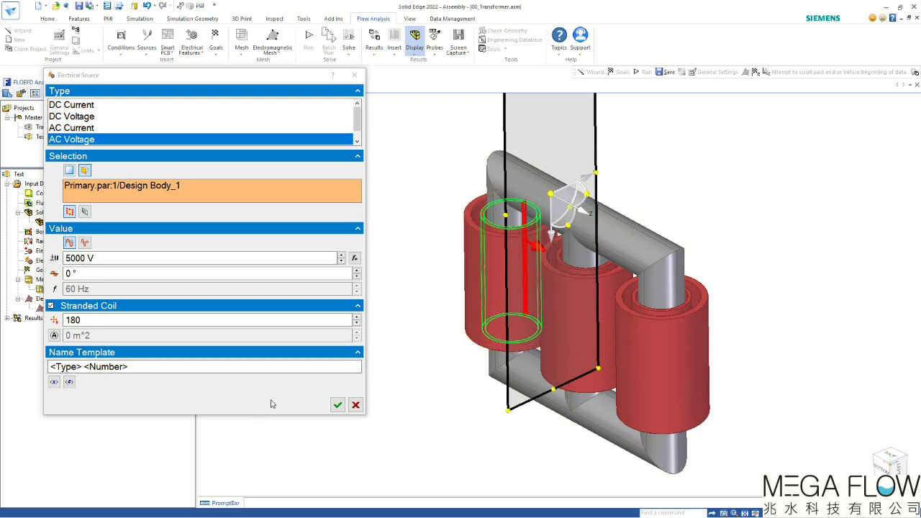
click(338, 407)
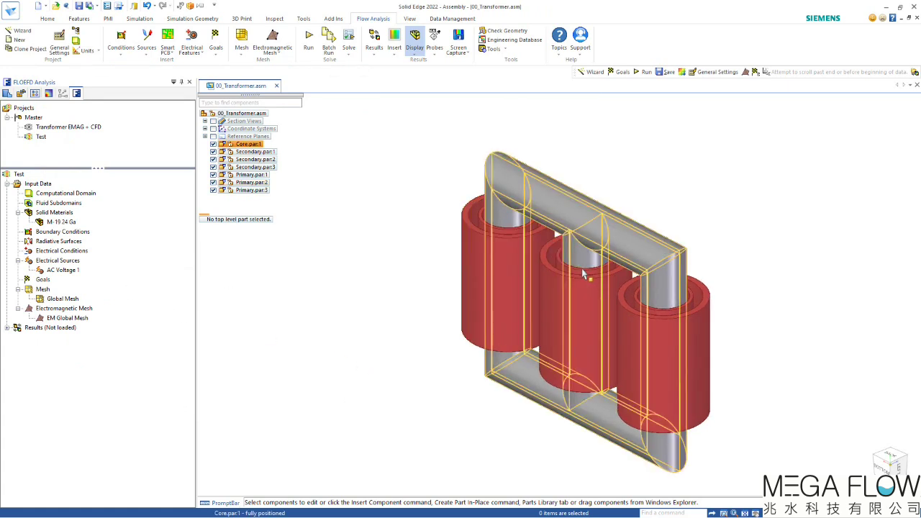
key(ctrl+i)
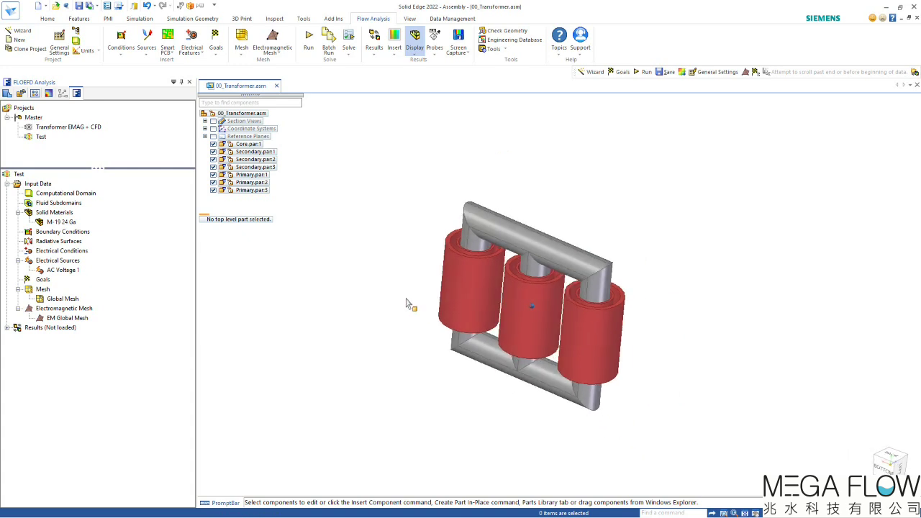
Step: Start a new AC Voltage source and assign it to the middle coil Primary.par:2 via body section
click(199, 74)
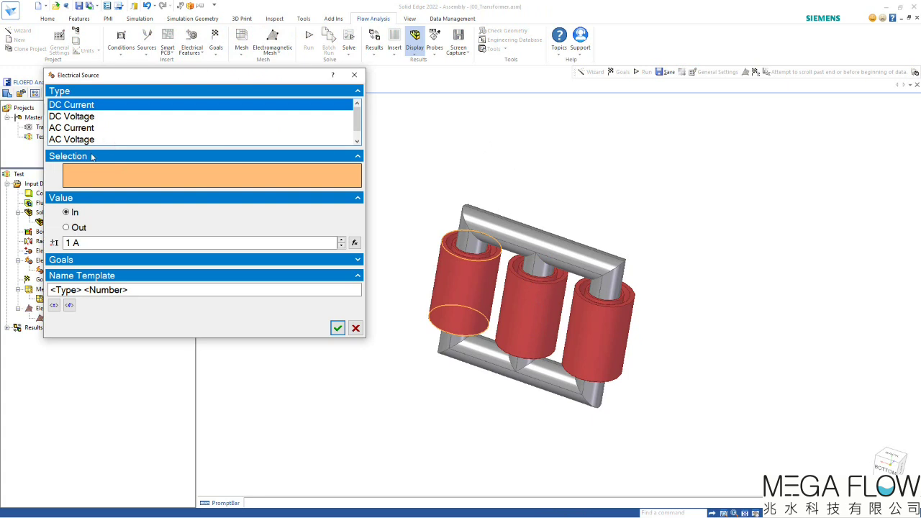
click(72, 140)
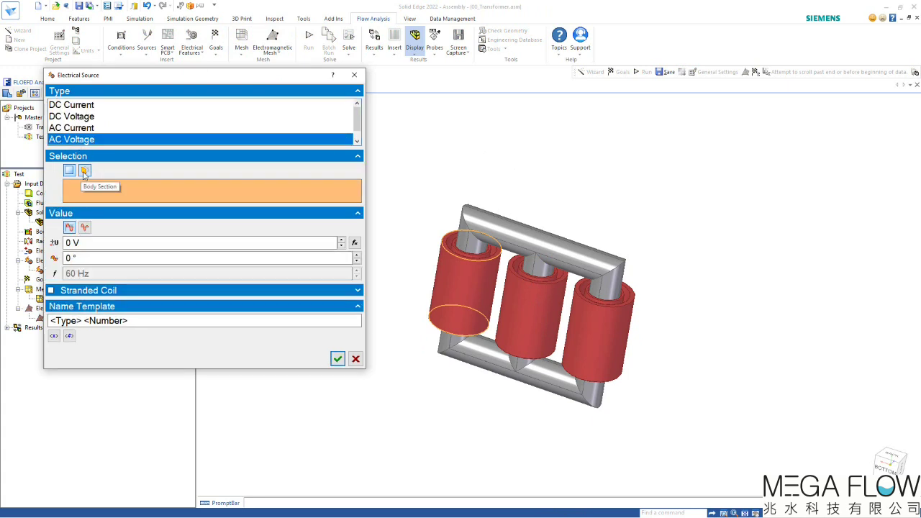
click(86, 170)
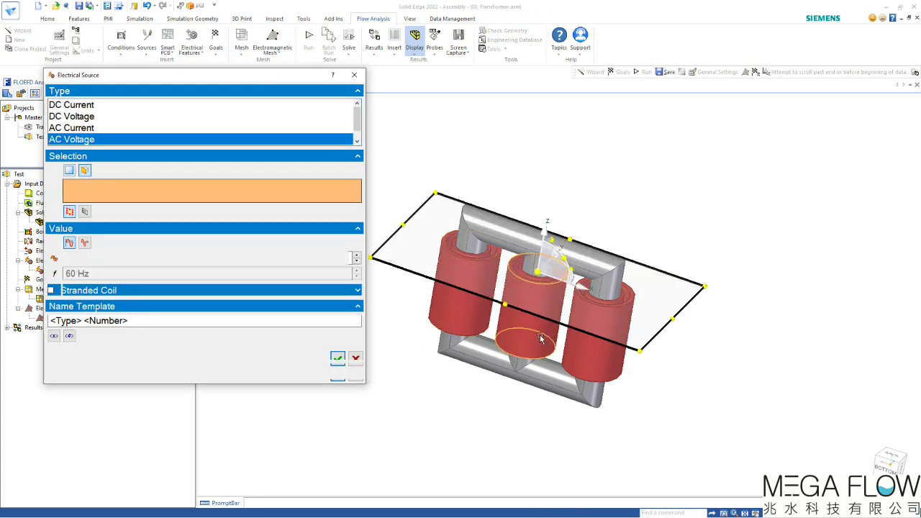
click(528, 279)
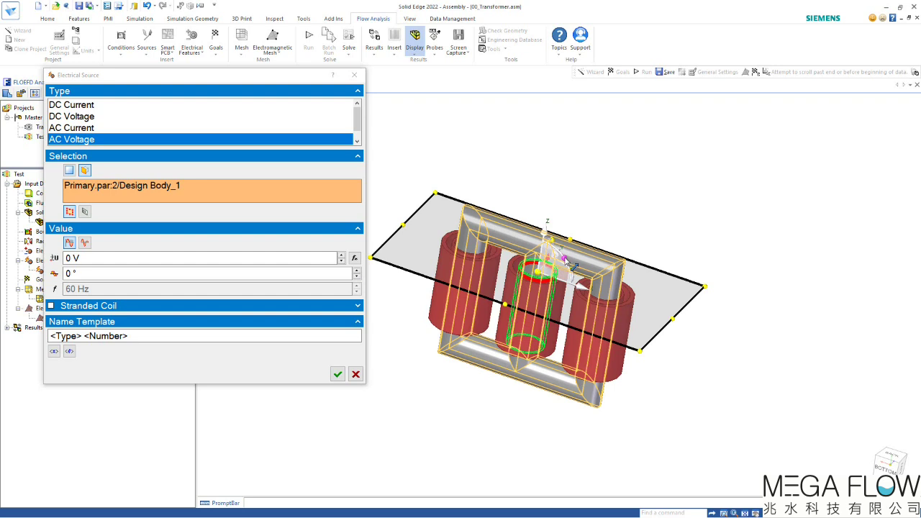
middle_drag(569, 261, 575, 320)
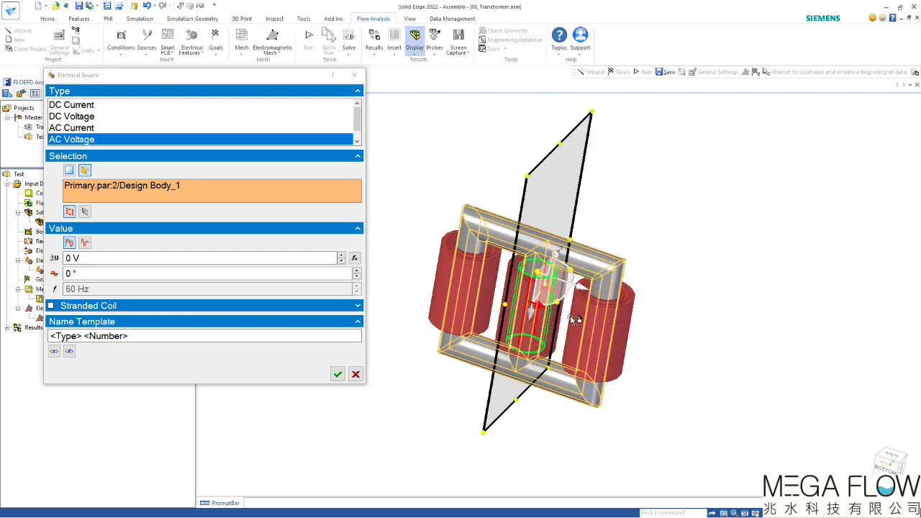
click(512, 315)
middle_drag(512, 314, 633, 337)
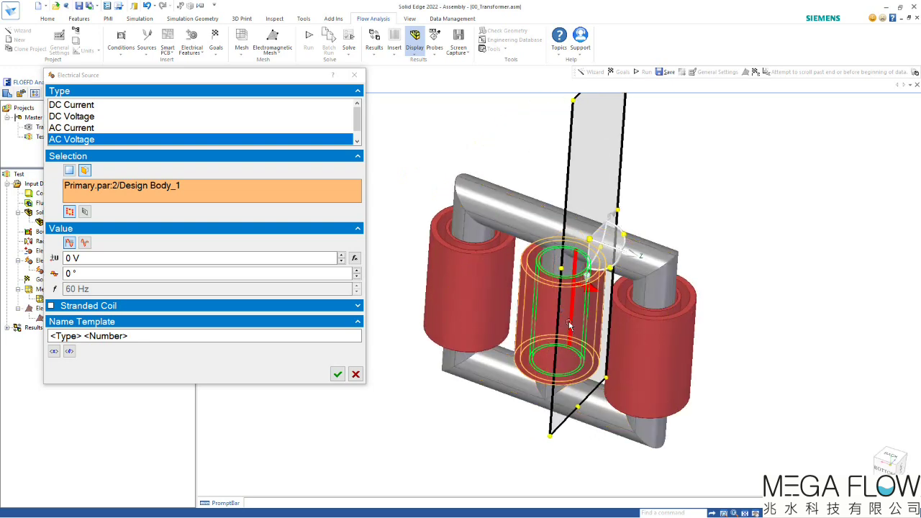
click(67, 259)
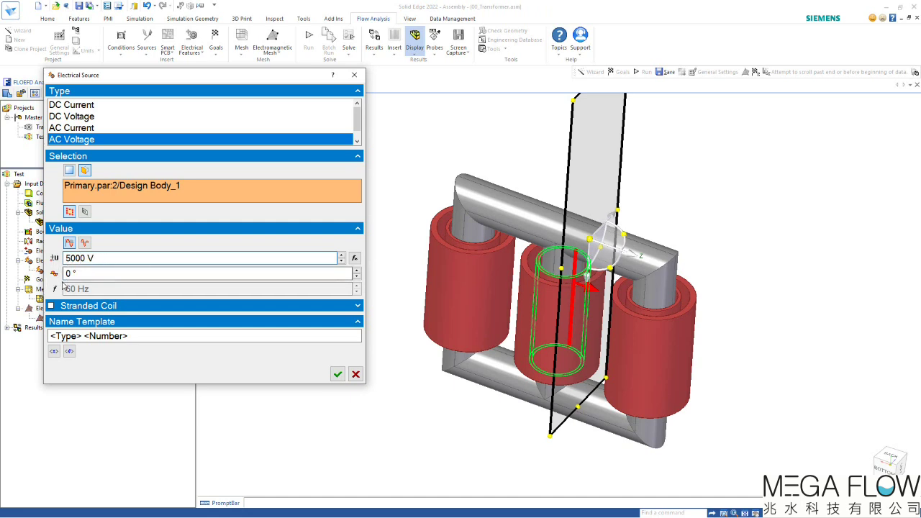
Step: Give AC Voltage 2 a -120° phase as a 180-turn stranded coil without strand area, and confirm
drag(72, 273, 2, 282)
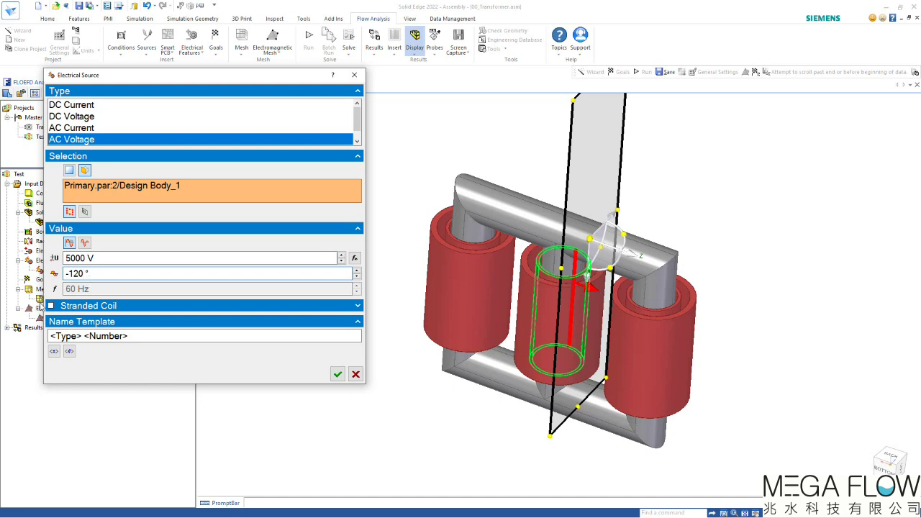
click(51, 306)
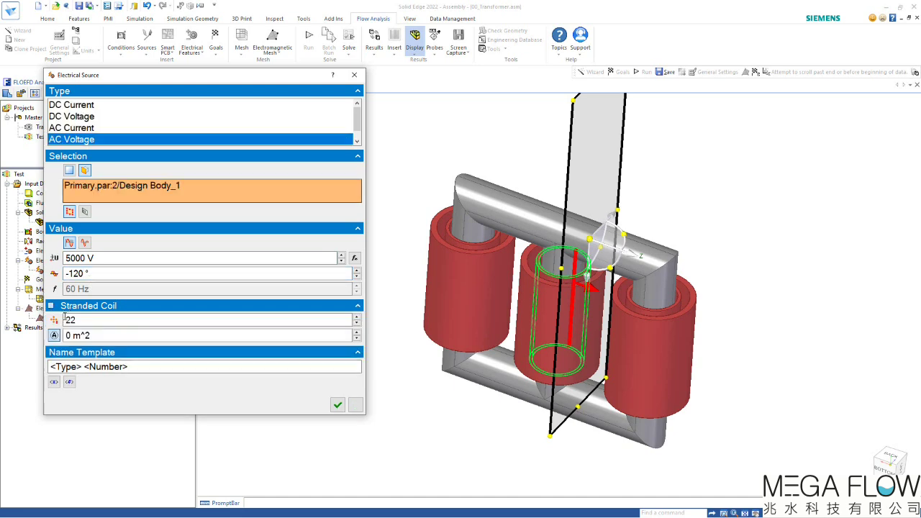
text(180)
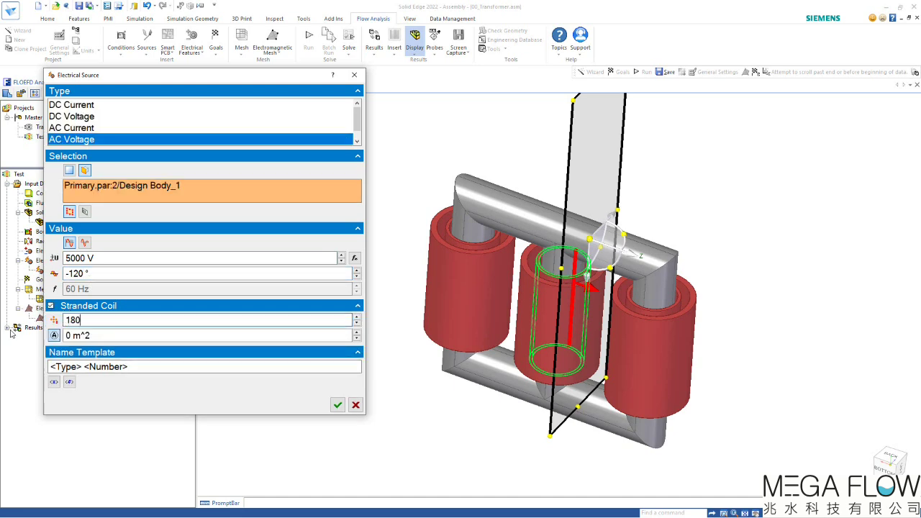
click(55, 335)
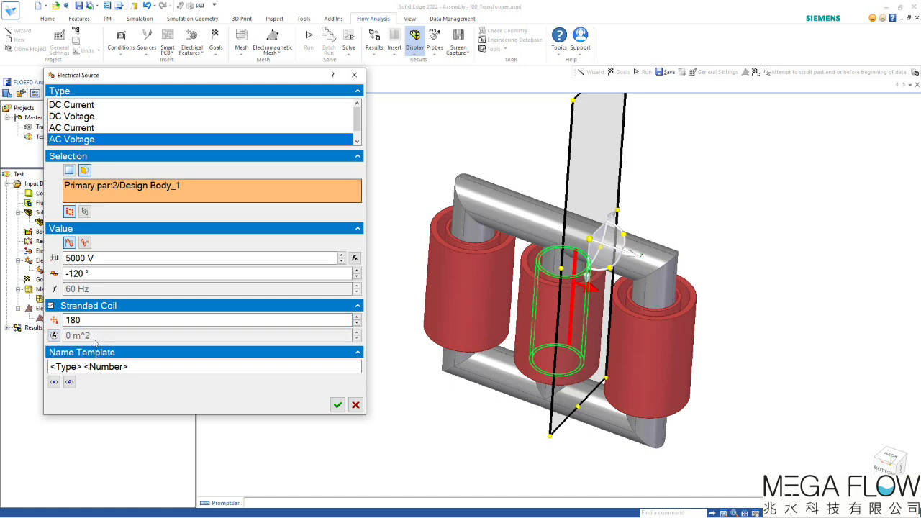
click(337, 405)
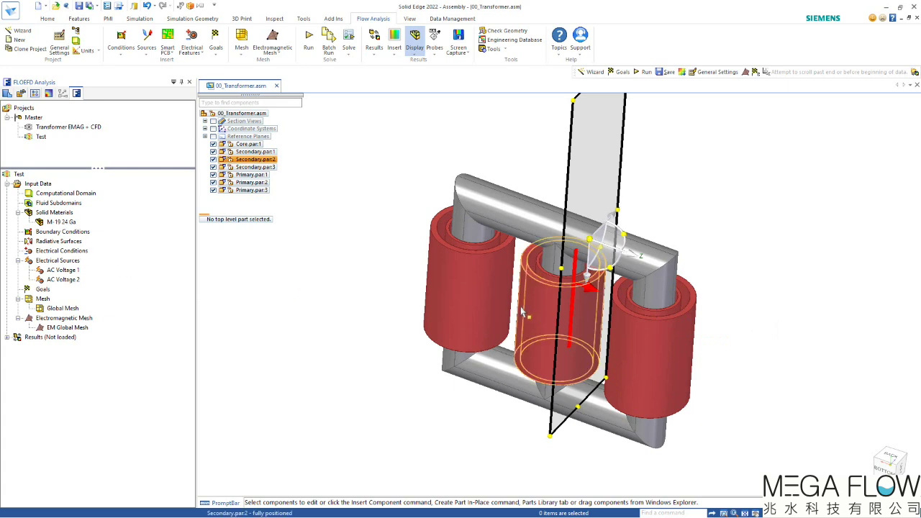
Step: Select the left coil Secondary.par:1, clear the selection, and bring up the electrical features list
click(465, 291)
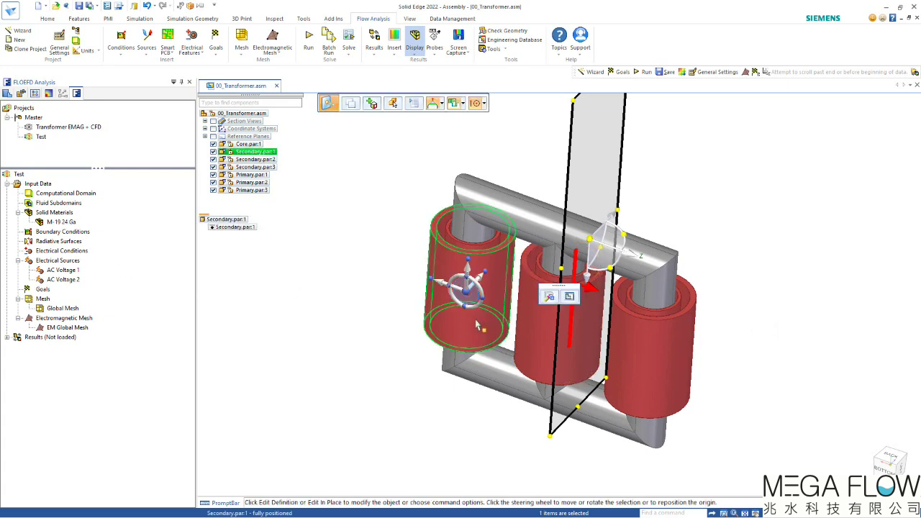
key(Escape)
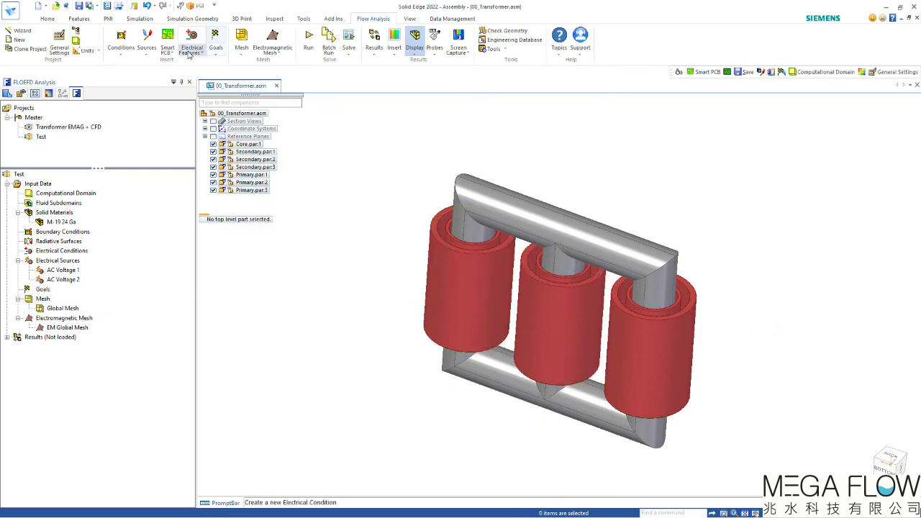
click(192, 49)
Step: Create a third AC Voltage source as a 1200-turn stranded coil with Use Strand Area off
click(204, 72)
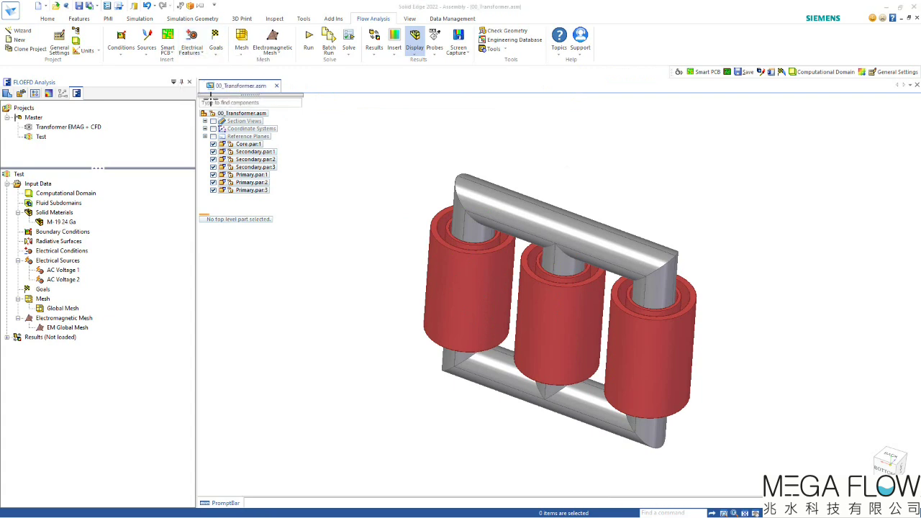
click(84, 140)
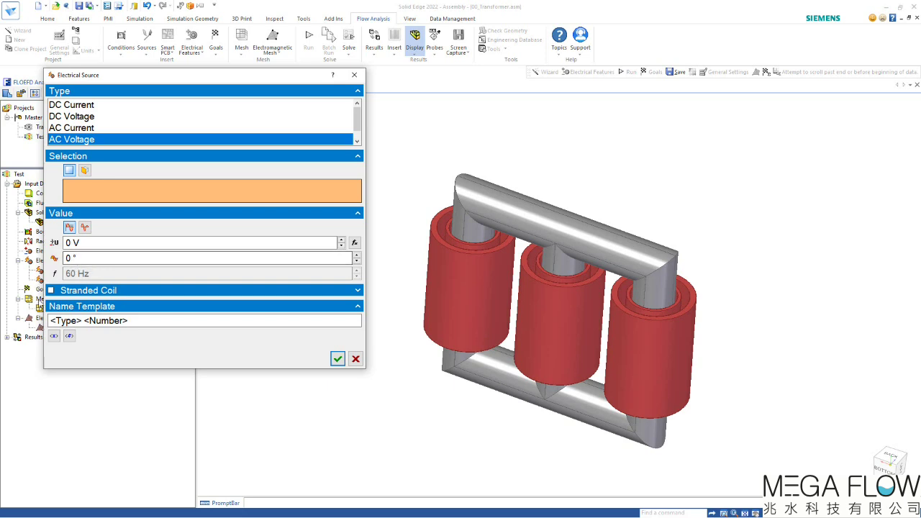
click(51, 290)
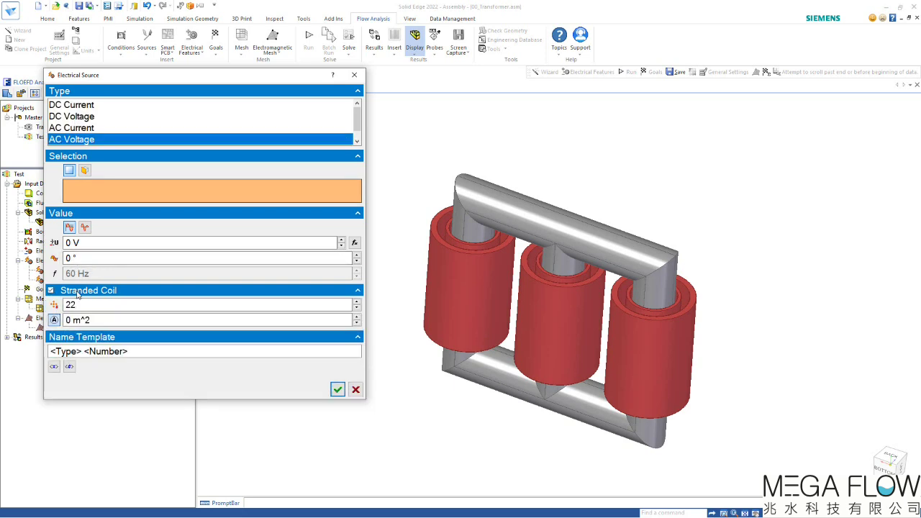
click(72, 305)
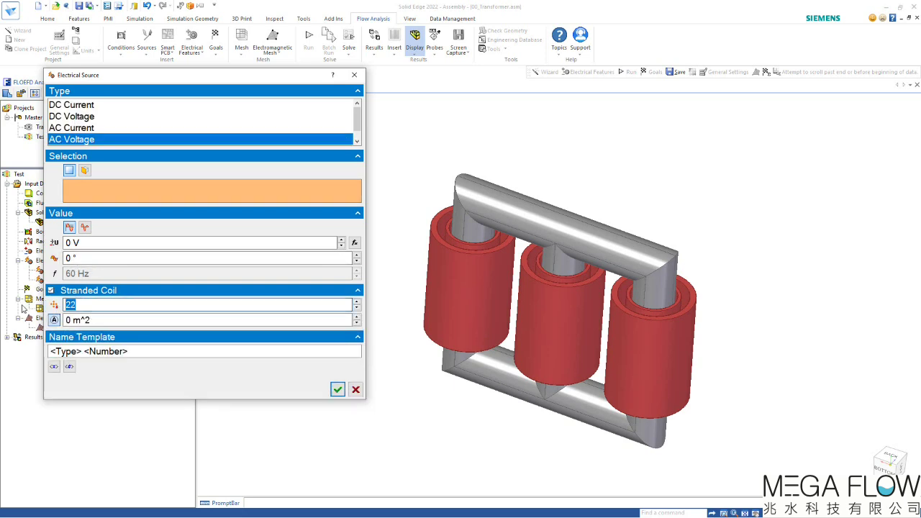
text(1200)
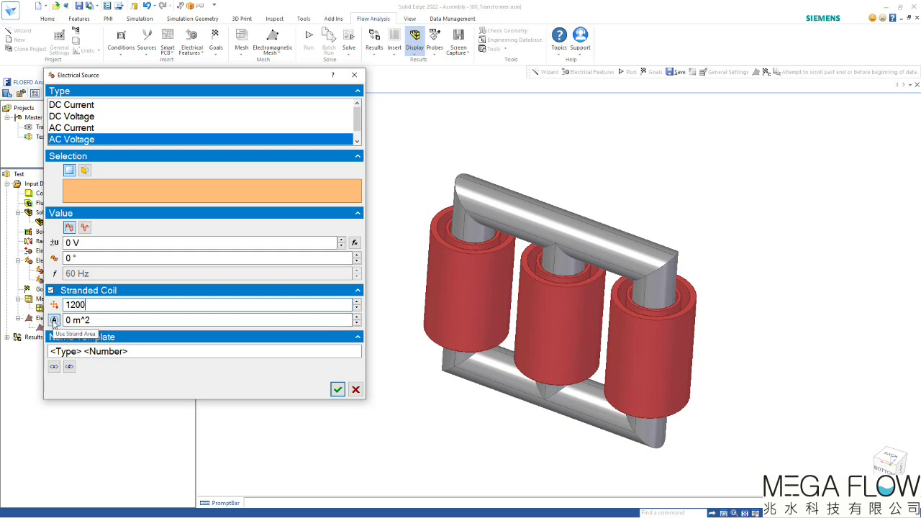
click(55, 321)
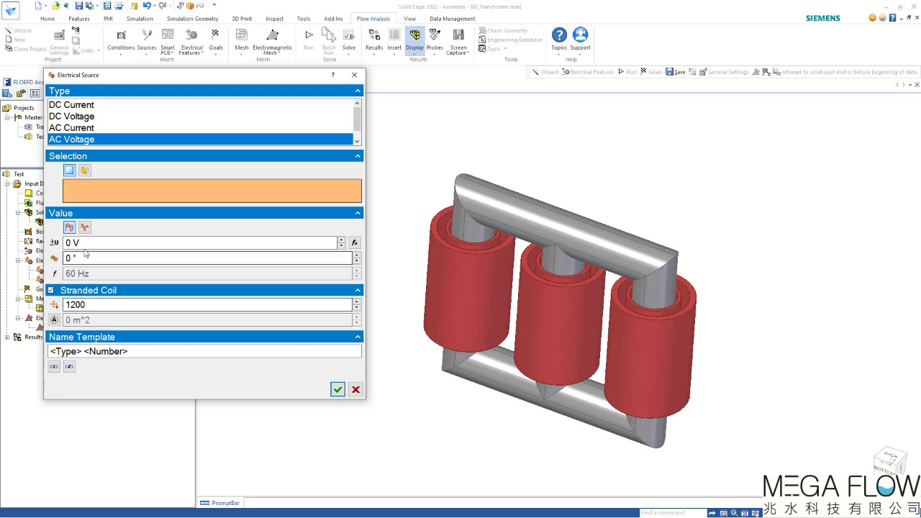
Step: Assign the left coil Secondary.par:1 through a positioned section plane and confirm AC Voltage 3
click(84, 171)
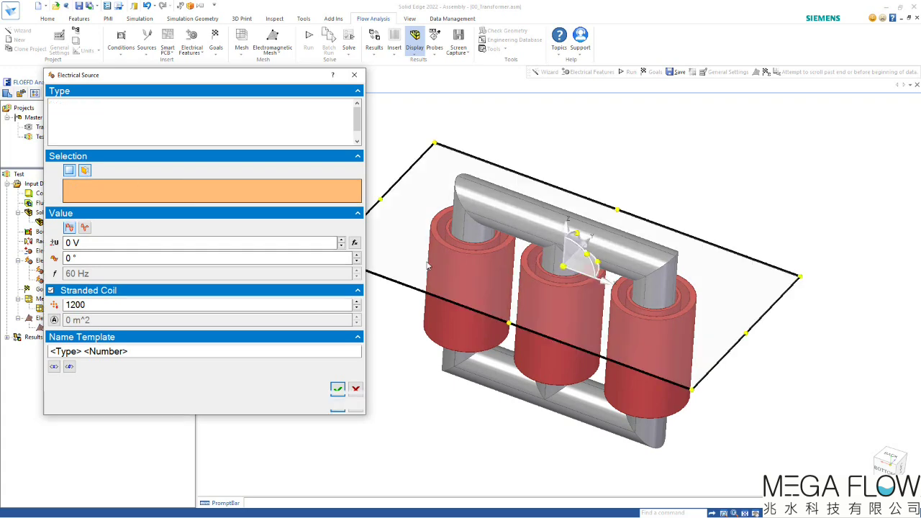
click(446, 277)
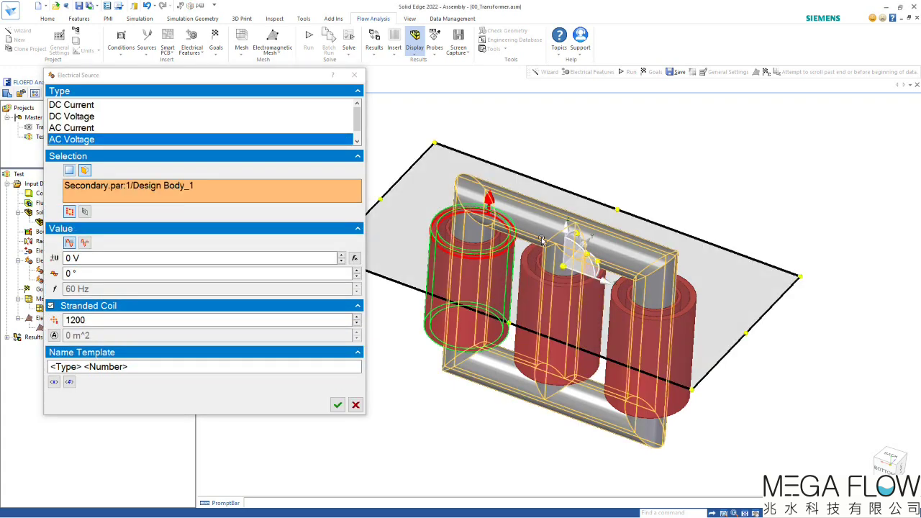
drag(595, 259, 473, 267)
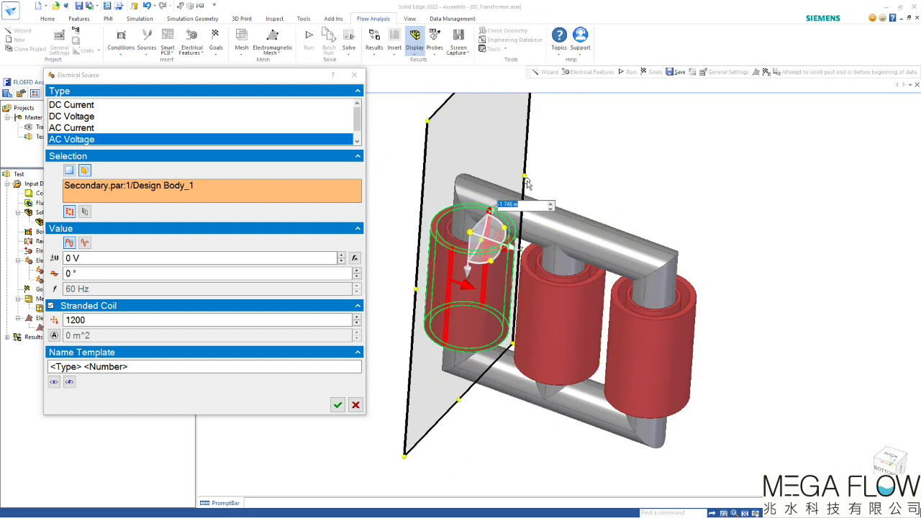
drag(529, 180, 476, 234)
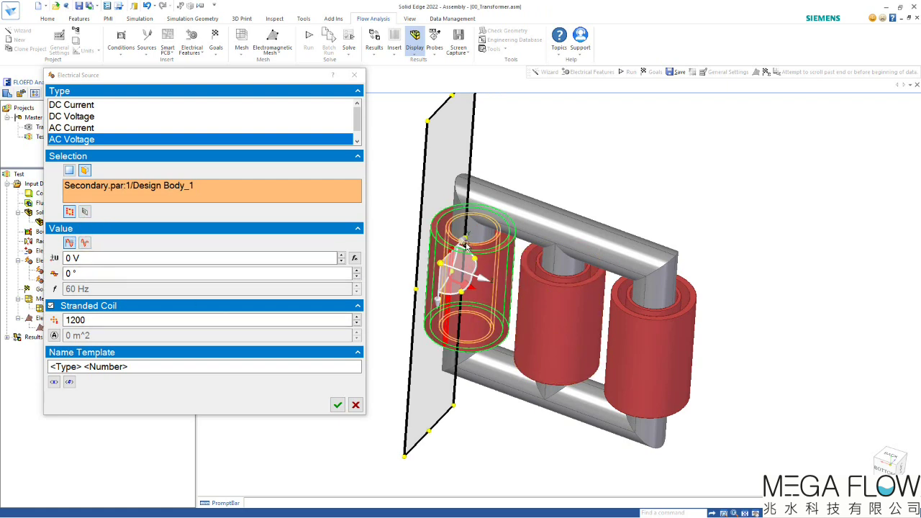
drag(451, 276, 520, 200)
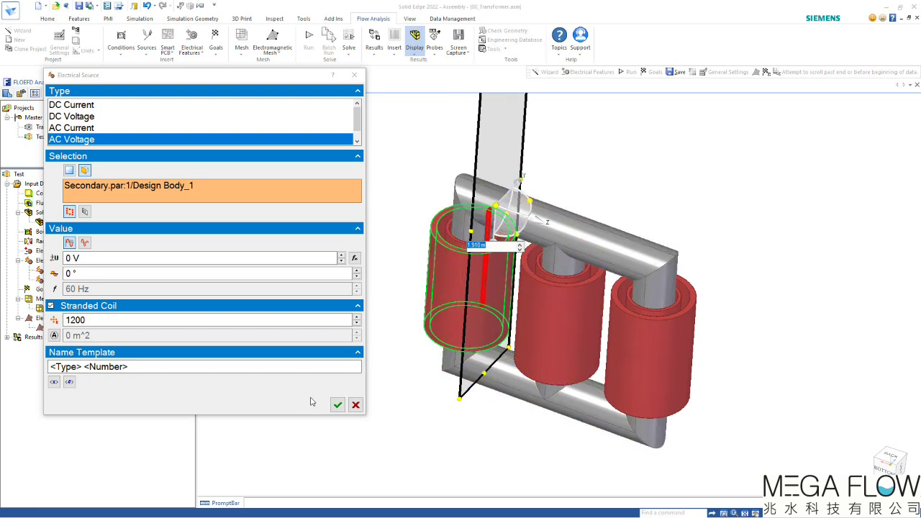
click(338, 405)
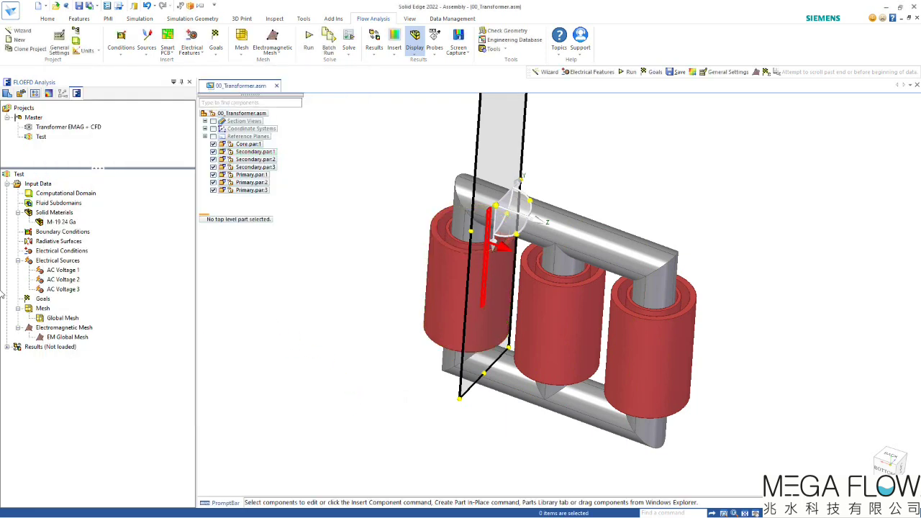
click(58, 289)
Step: Add global goals for maximum Ohmic Loss, Iron Loss and Electromagnetic Loss
click(388, 366)
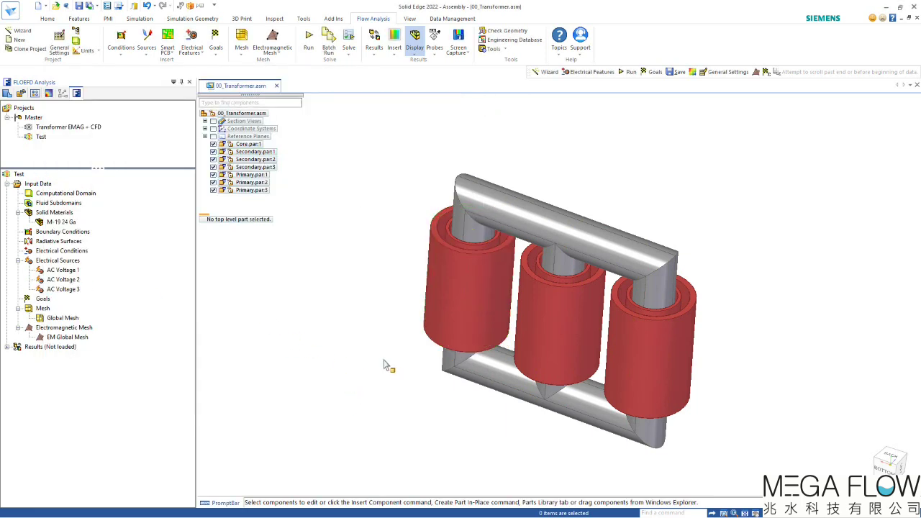
key(ctrl+f)
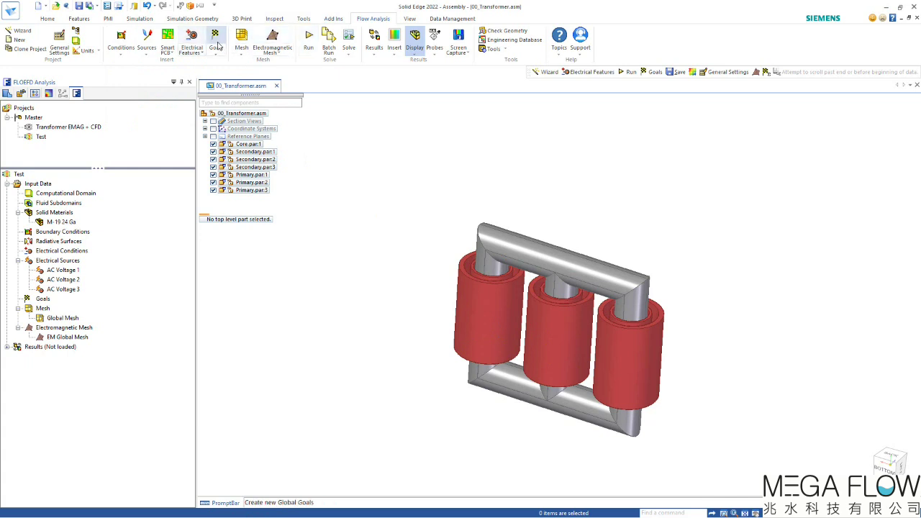
click(216, 50)
click(218, 63)
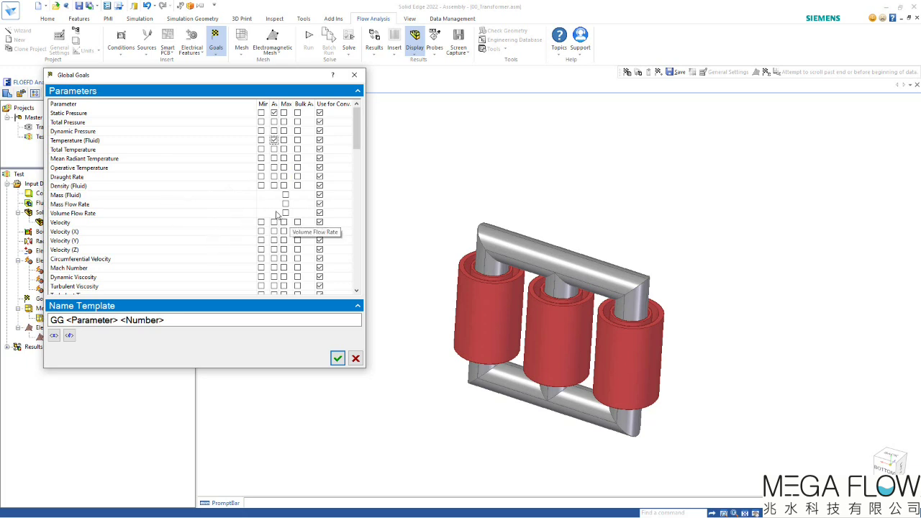
scroll(295, 205, down, 3)
scroll(295, 204, down, 15)
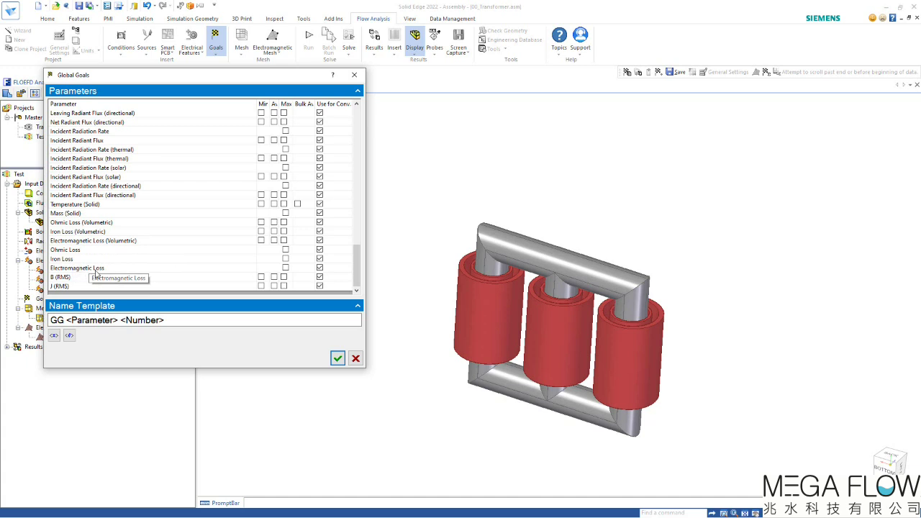
click(286, 250)
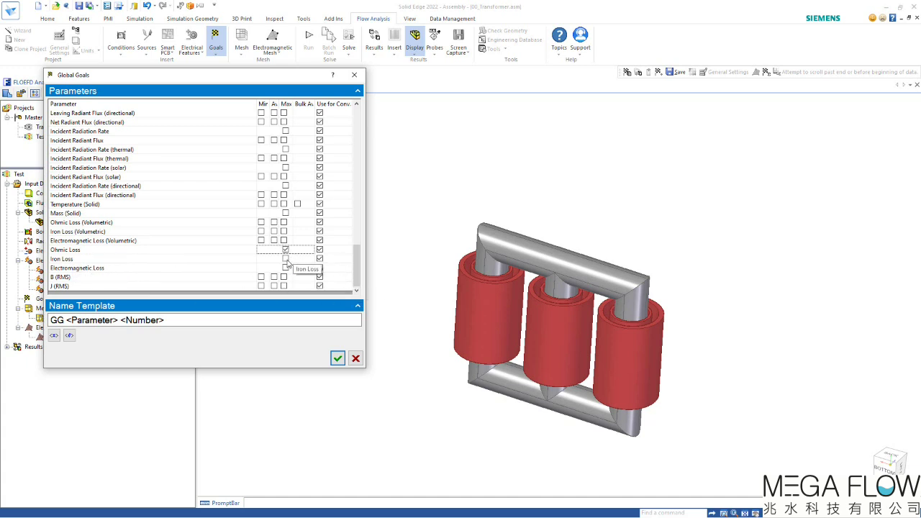
click(286, 259)
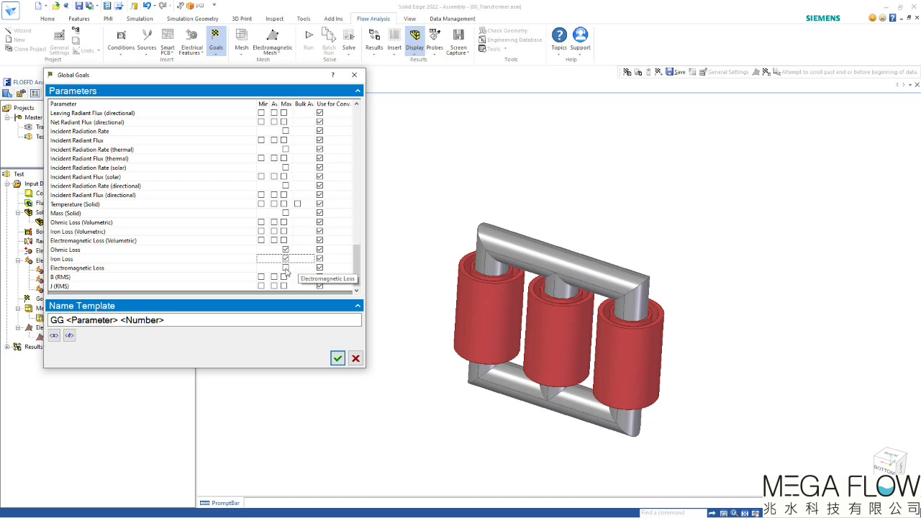
click(286, 268)
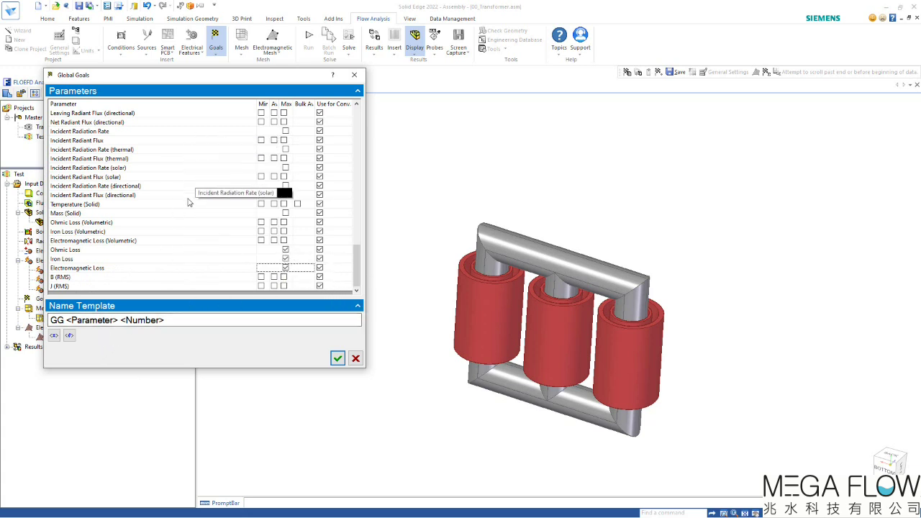
click(337, 358)
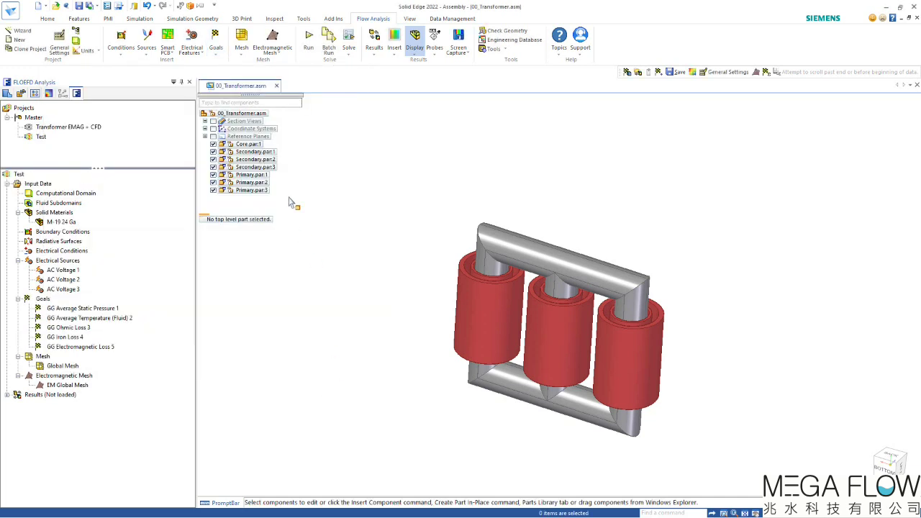
Step: Add volume goals on Primary.par:1 for maximum Ohmic Loss and maximum and average solid temperature
click(217, 49)
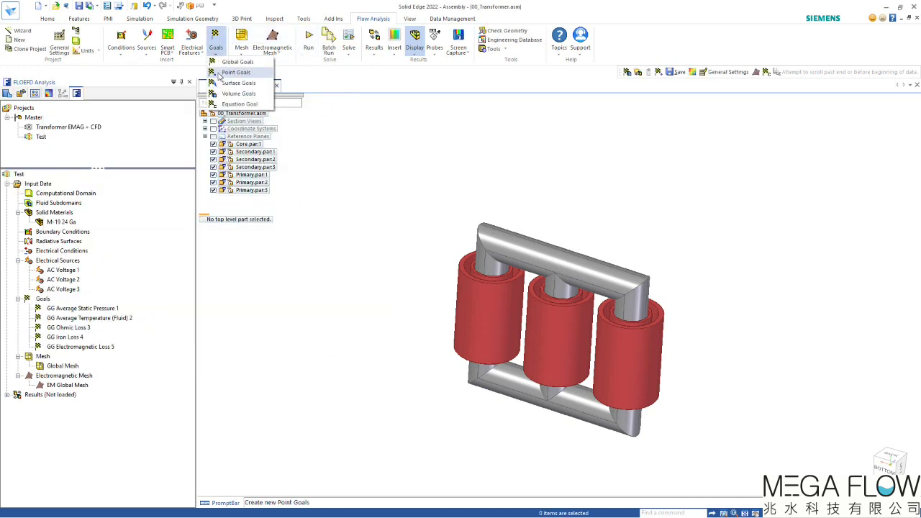
click(229, 98)
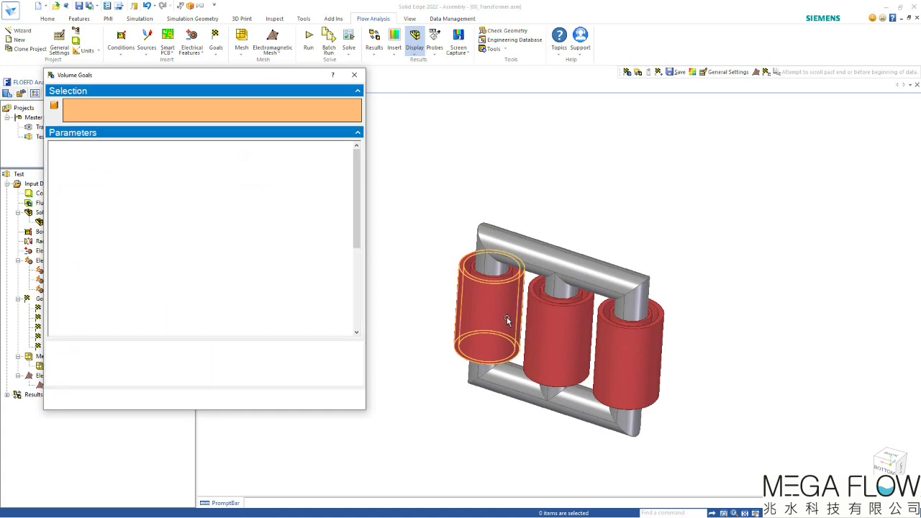
click(491, 286)
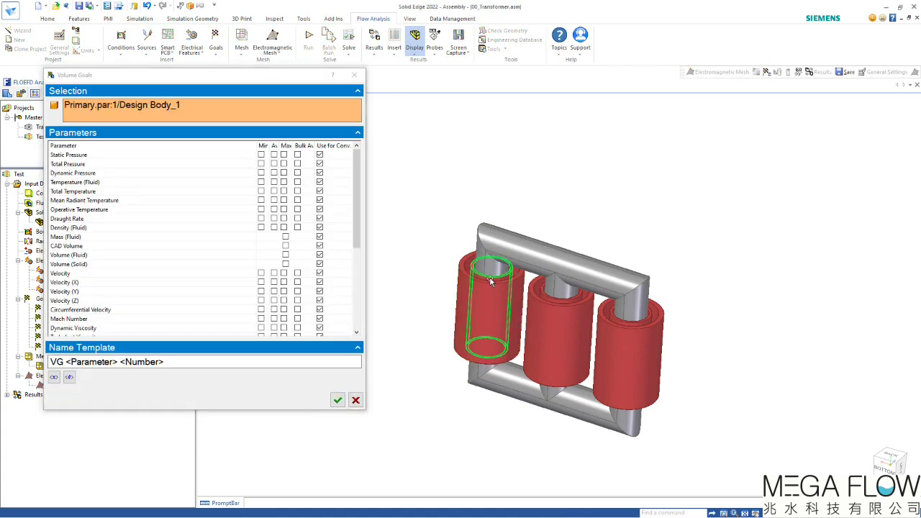
scroll(218, 222, down, 5)
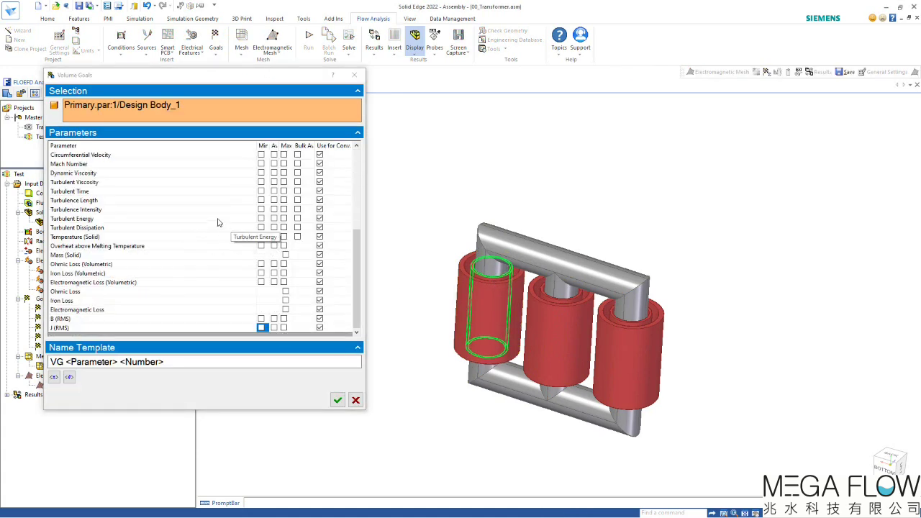
click(286, 292)
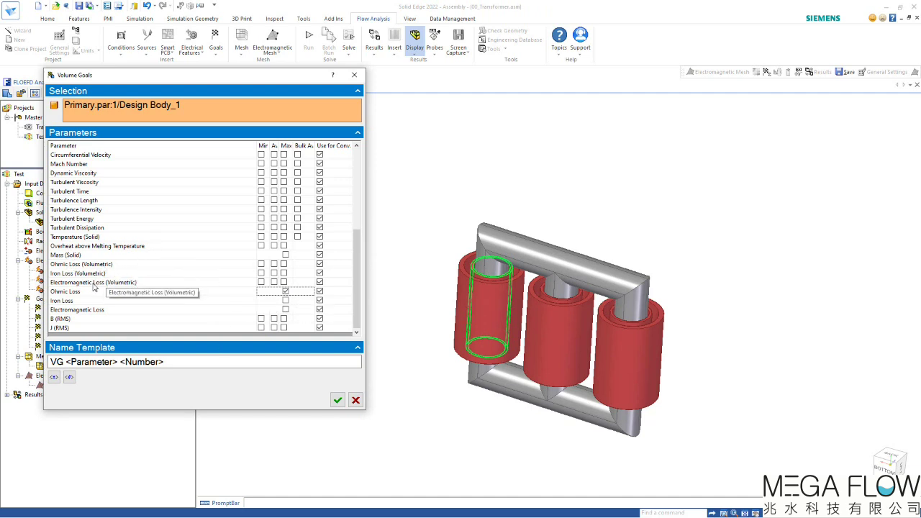
click(284, 237)
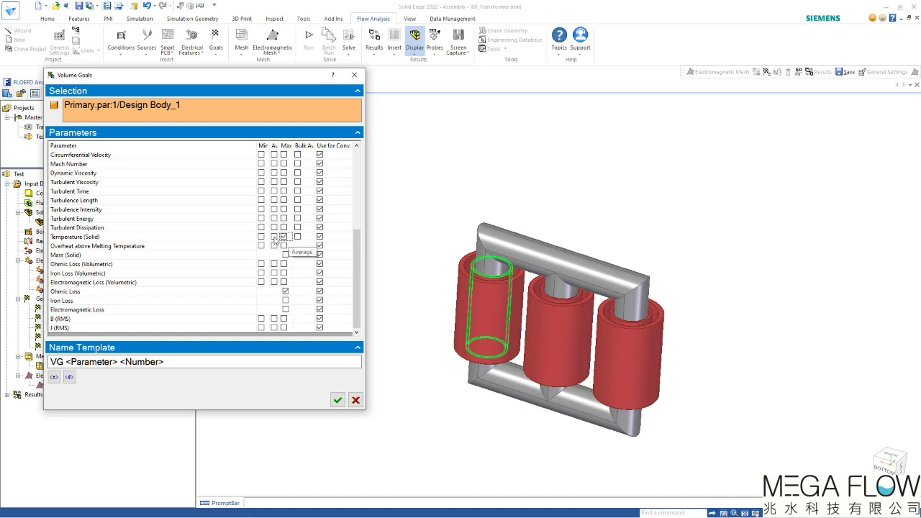
click(274, 236)
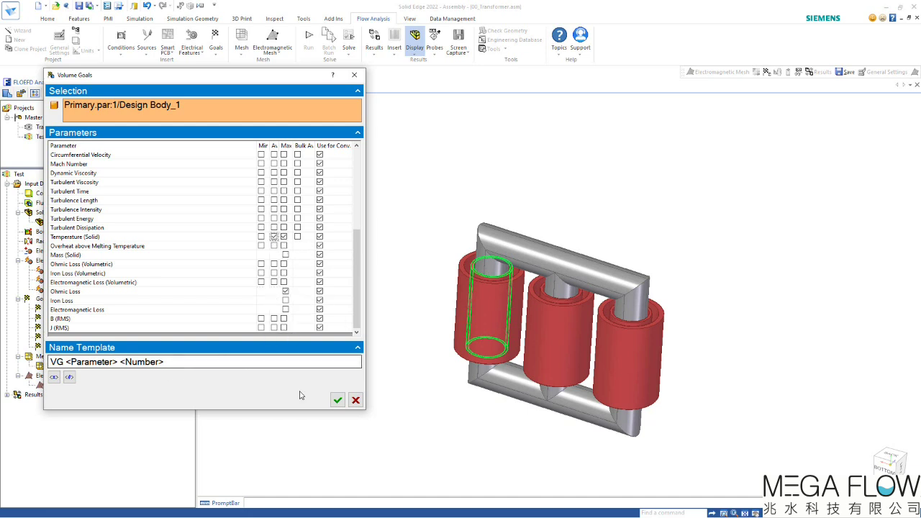
click(338, 400)
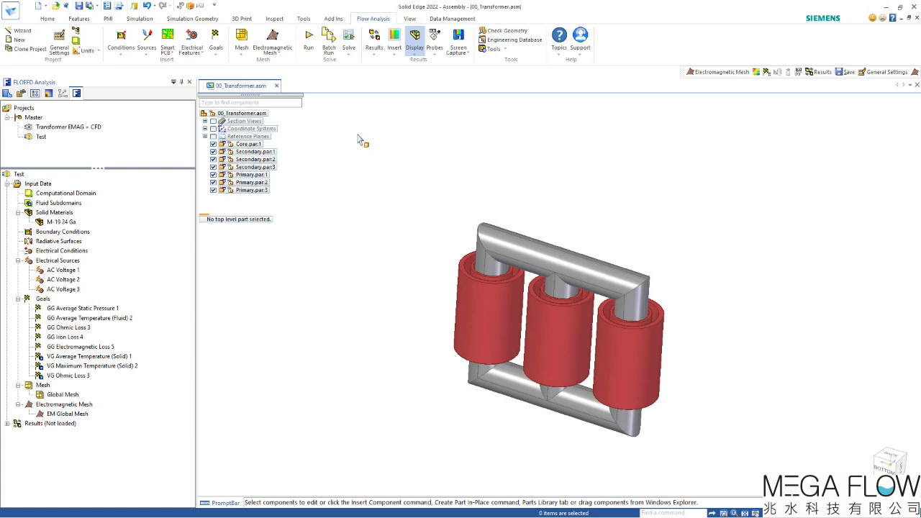
click(349, 38)
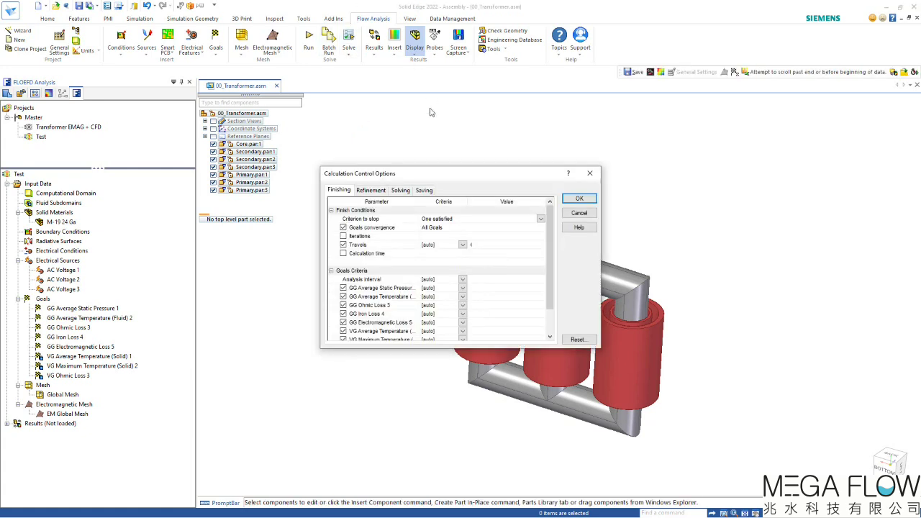
Step: Set Maximum number of synchronizations to 1 on the Solving tab and apply
click(401, 190)
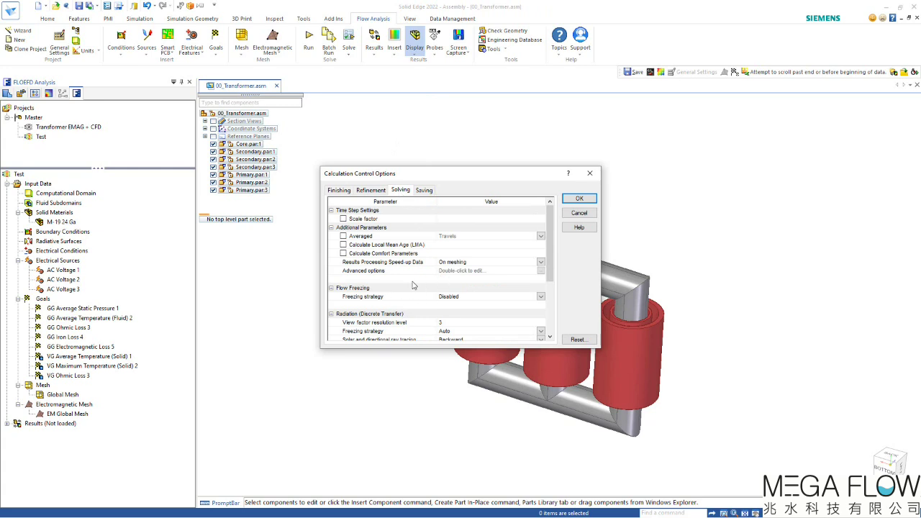
scroll(414, 285, down, 4)
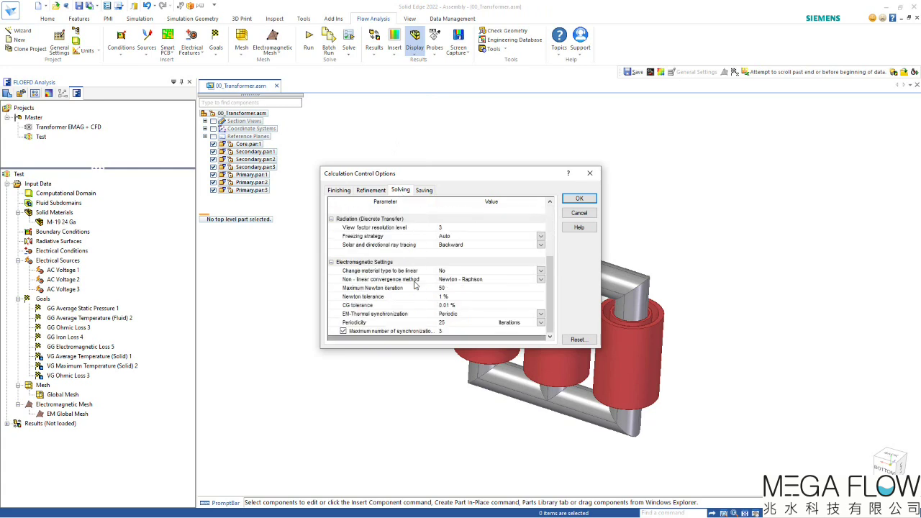
click(444, 323)
click(441, 332)
text(1)
click(578, 199)
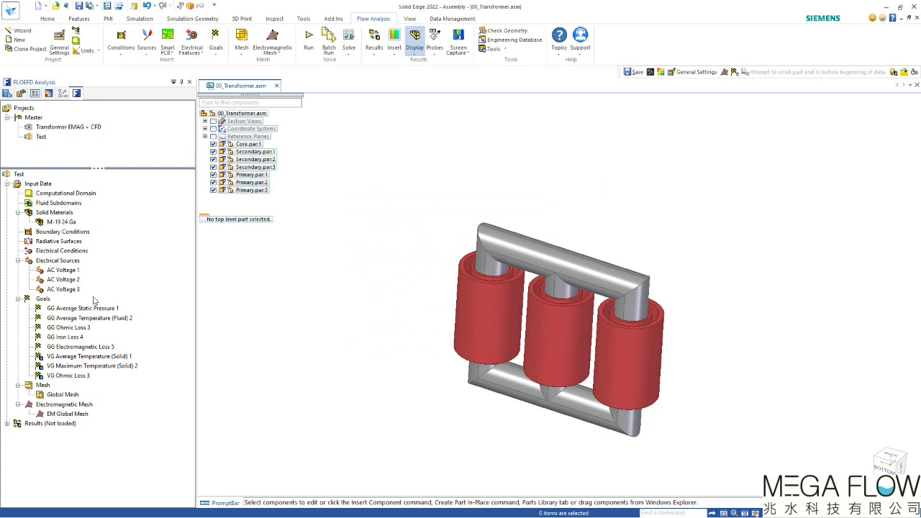
Step: Activate Transformer EMAG + CFD, collapse Goals, and preview the coil and transformer local meshes
double_click(59, 128)
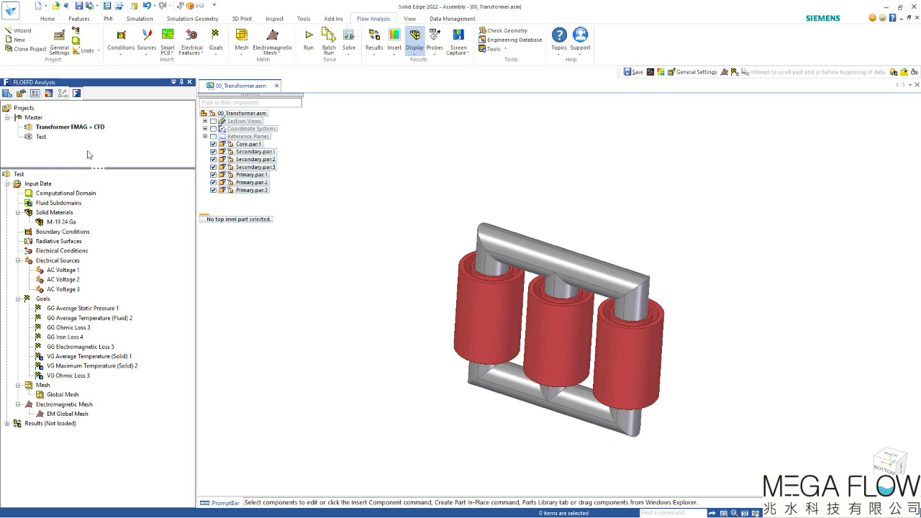
scroll(112, 274, up, 7)
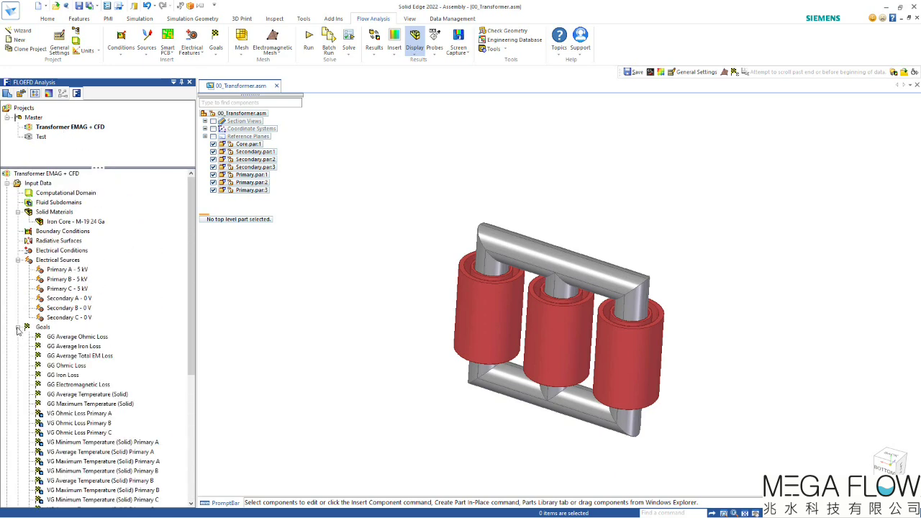
click(18, 328)
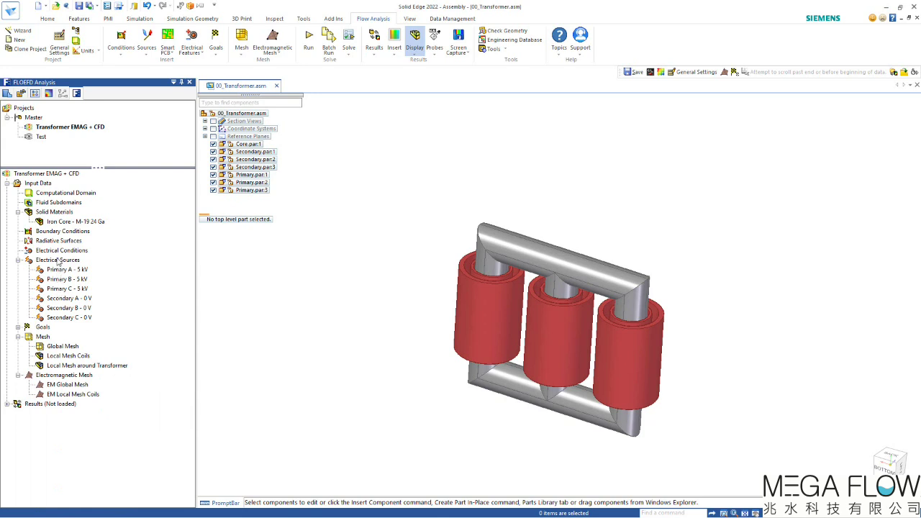
click(67, 356)
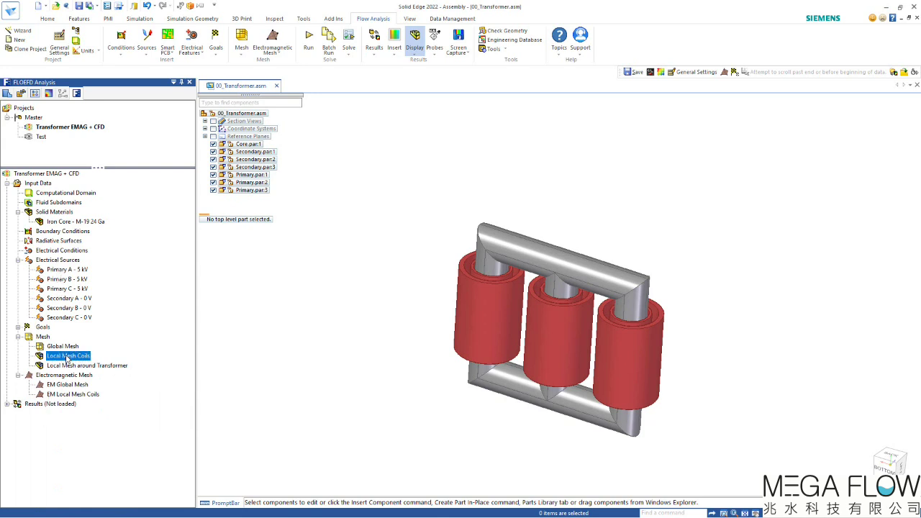
click(70, 365)
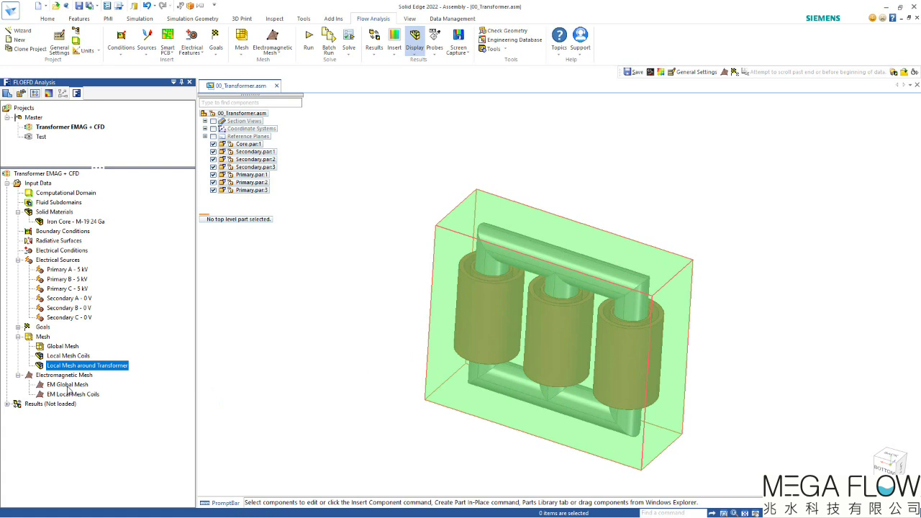
Step: Expand the Results node and load the results file 1.fld
click(8, 404)
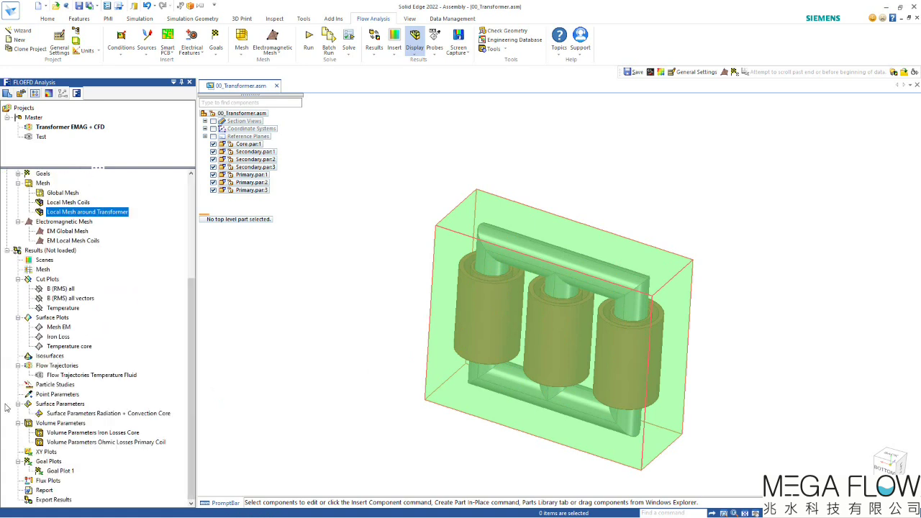
right_click(49, 251)
key(Escape)
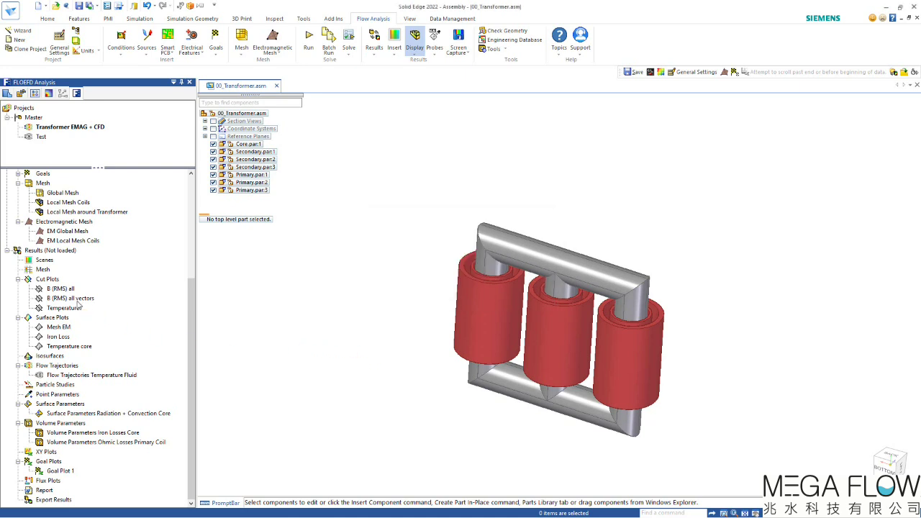
scroll(78, 305, down, 5)
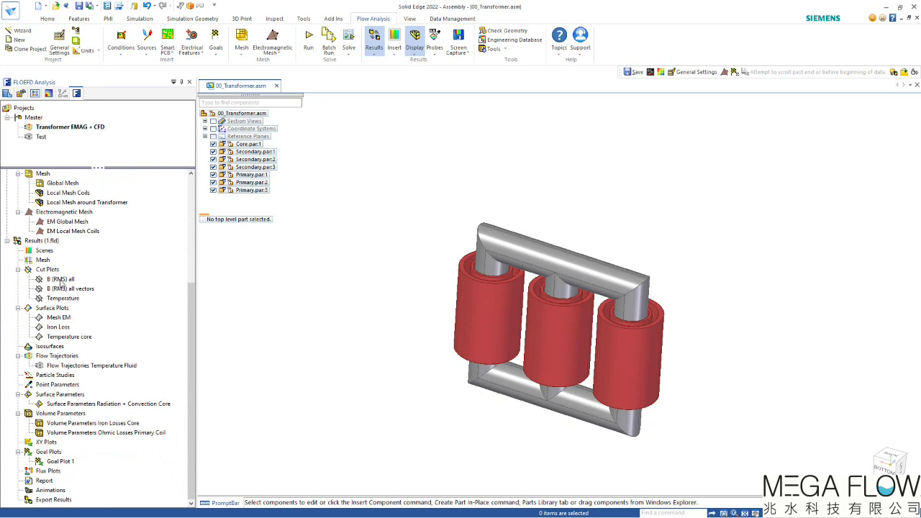
right_click(44, 280)
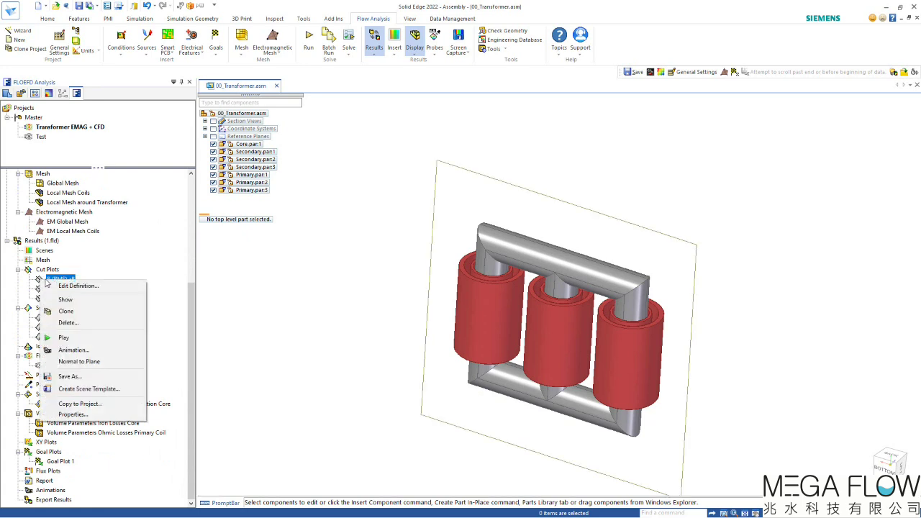
click(64, 299)
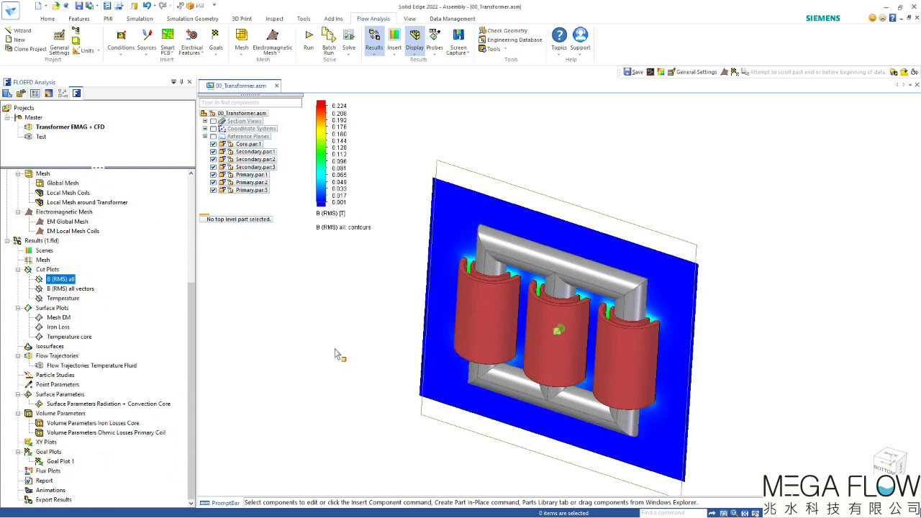
scroll(337, 365, up, 3)
middle_drag(339, 367, 519, 282)
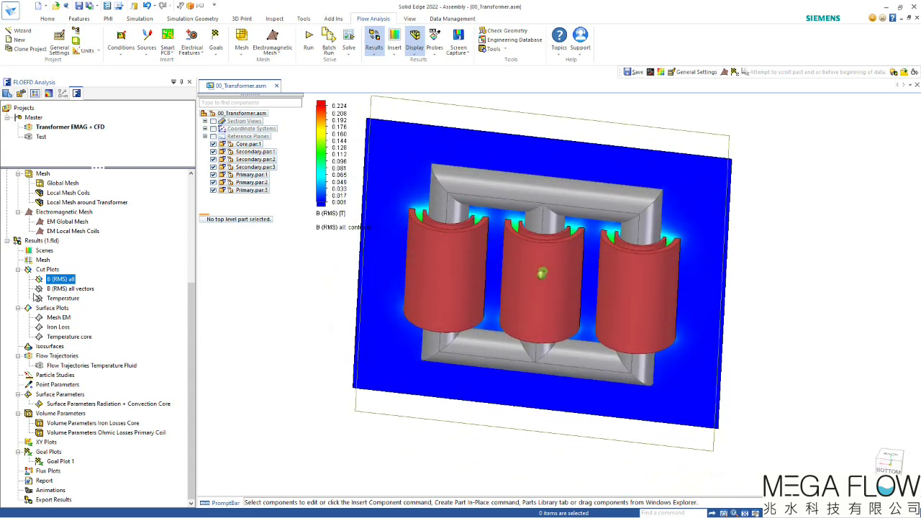
right_click(56, 280)
click(76, 296)
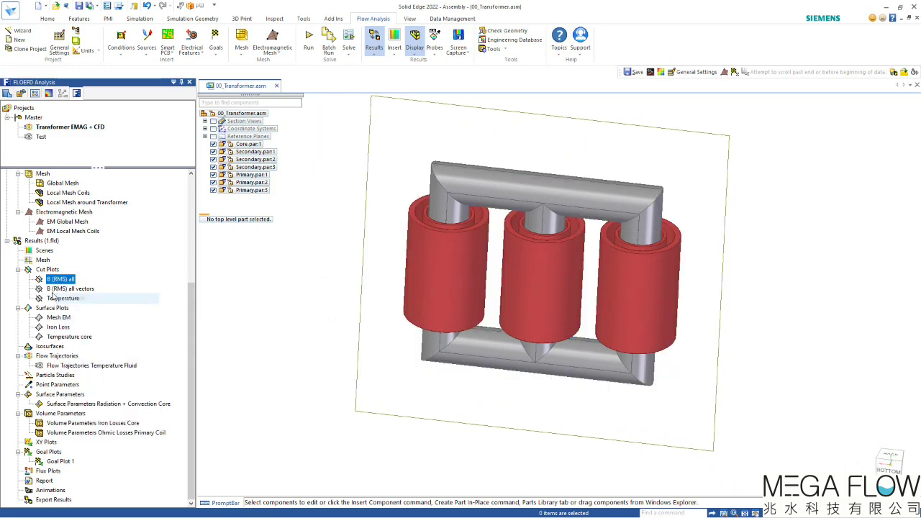
right_click(66, 289)
click(76, 309)
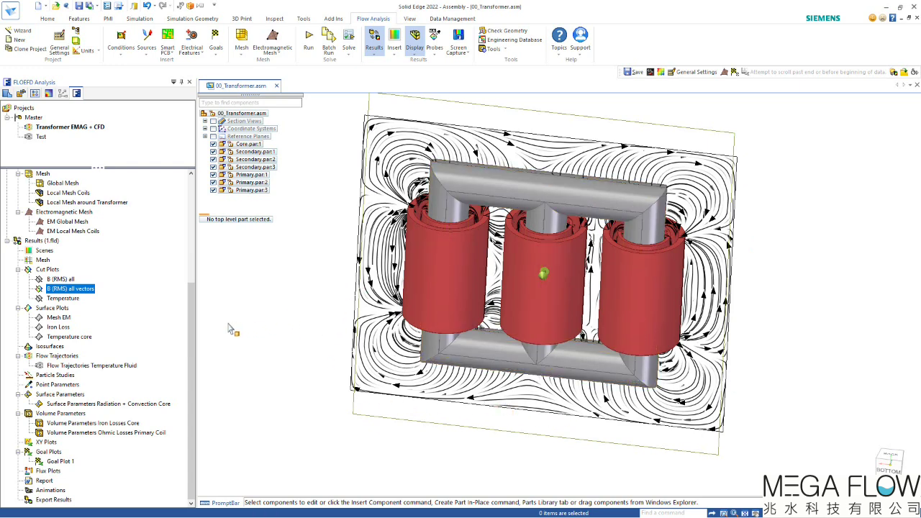
right_click(61, 290)
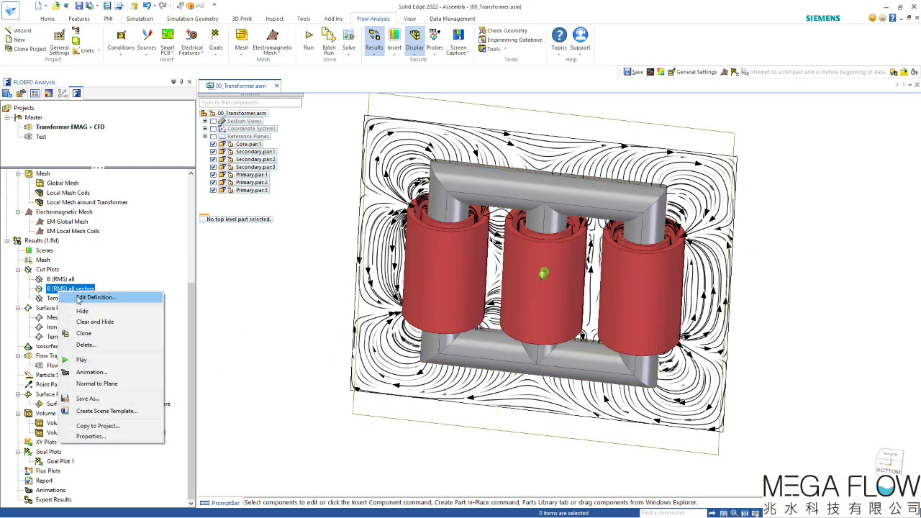
click(78, 311)
click(62, 298)
right_click(62, 298)
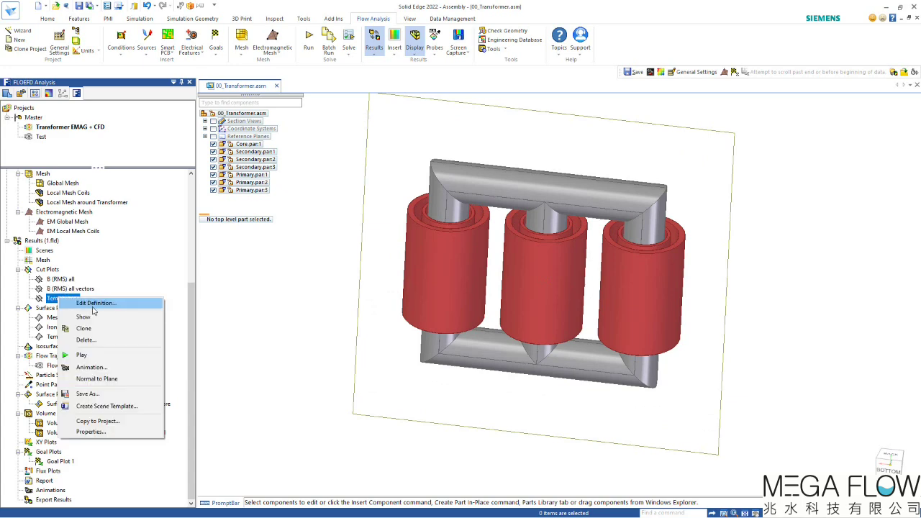
click(86, 302)
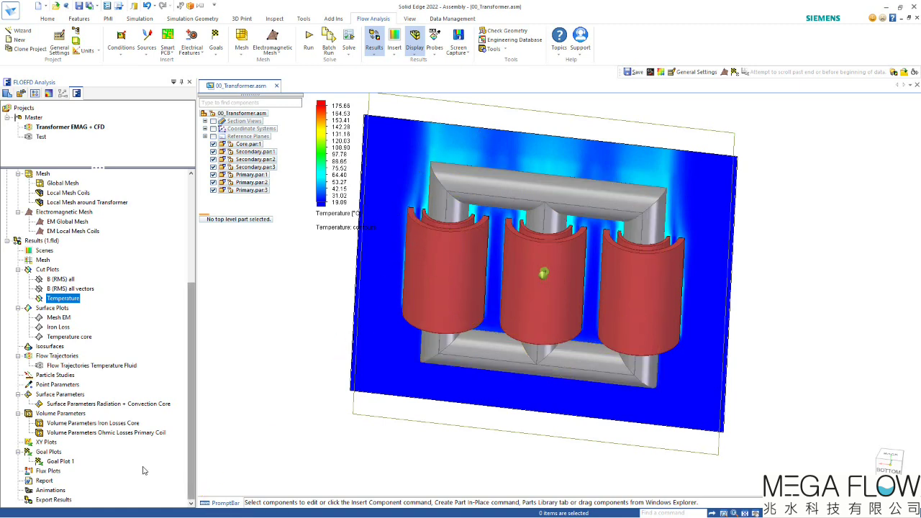
right_click(64, 301)
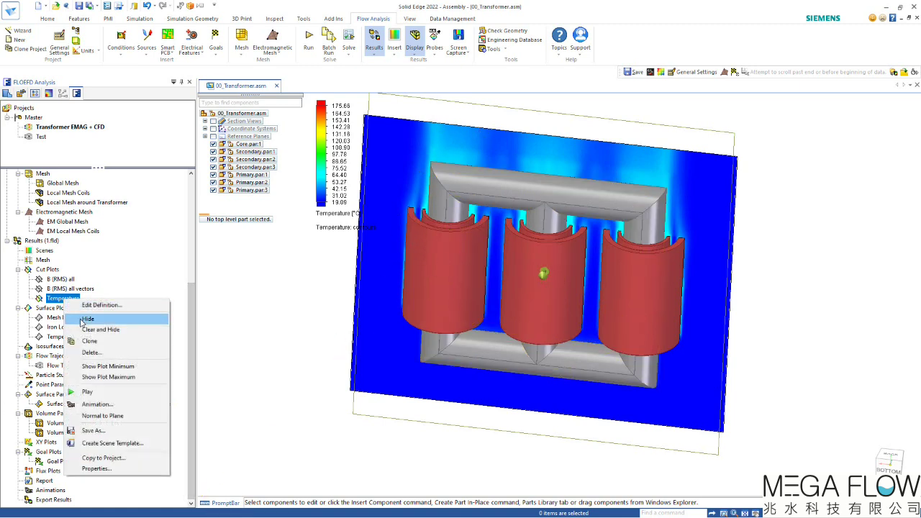
click(66, 321)
right_click(57, 322)
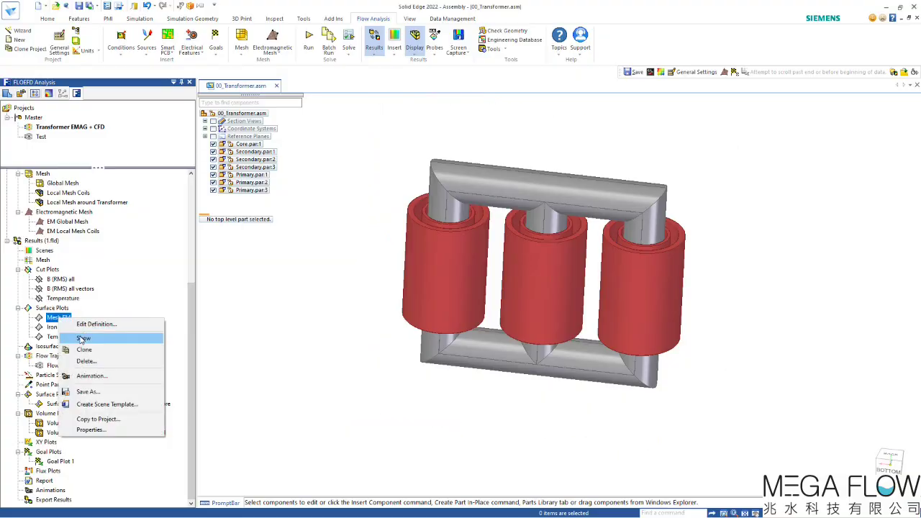
Step: Show the Mesh EM surface plot, inspect the transformer from several angles, then hide it
click(83, 337)
scroll(429, 309, up, 5)
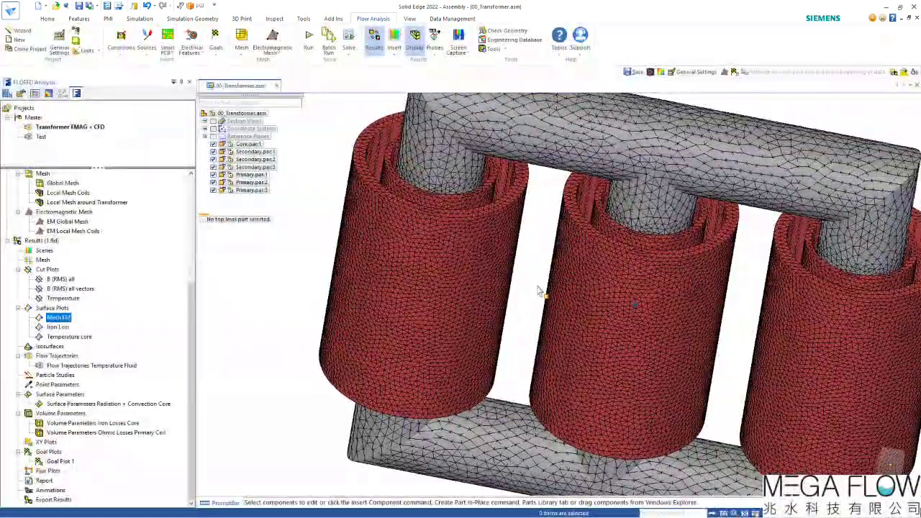
middle_drag(428, 281, 542, 230)
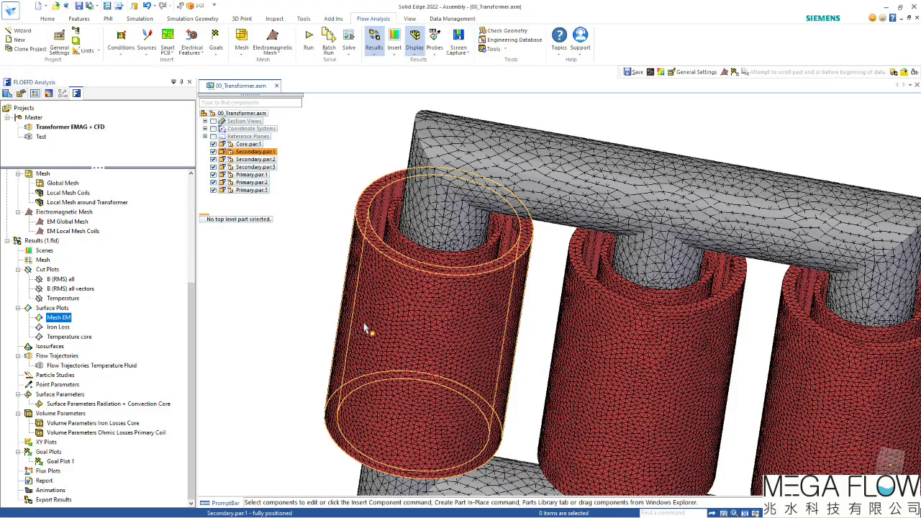
middle_drag(427, 312, 202, 392)
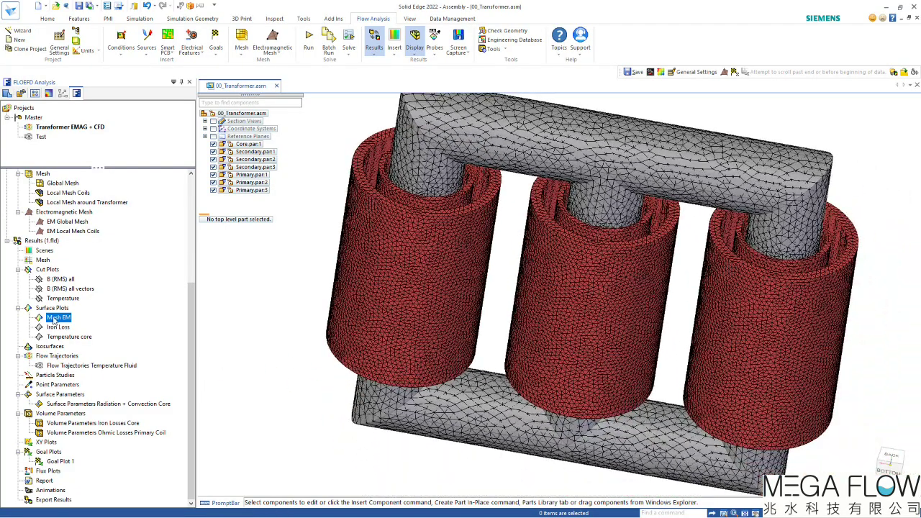
right_click(55, 322)
click(72, 338)
Step: Show the Iron Loss contours on the core and hide the Core.par:1 solid body
click(72, 327)
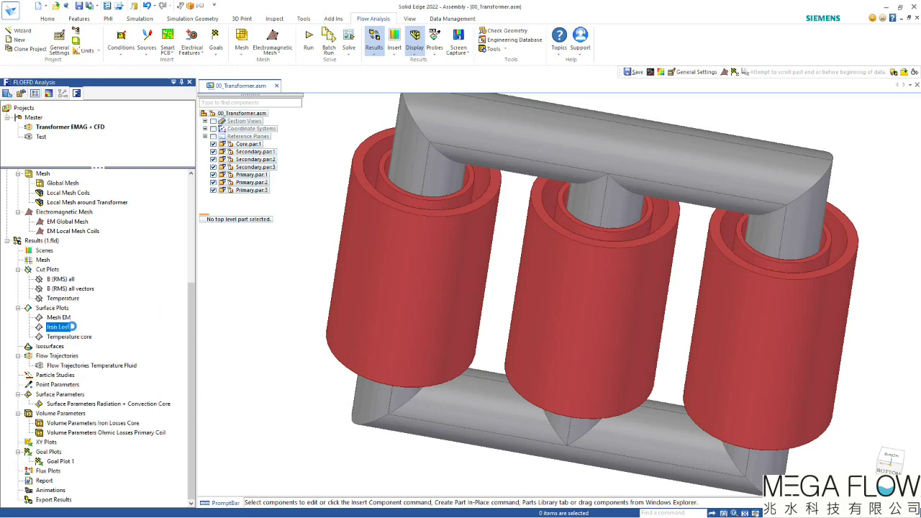
right_click(64, 327)
click(100, 347)
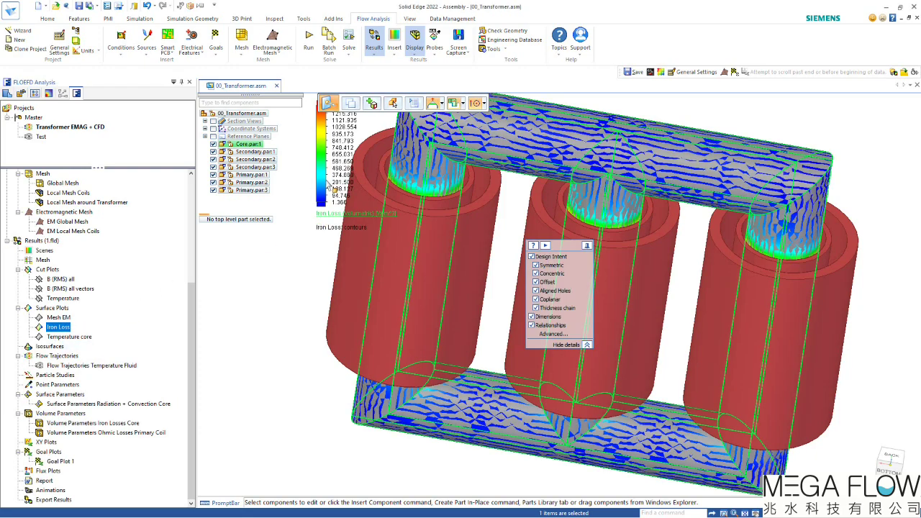
click(213, 143)
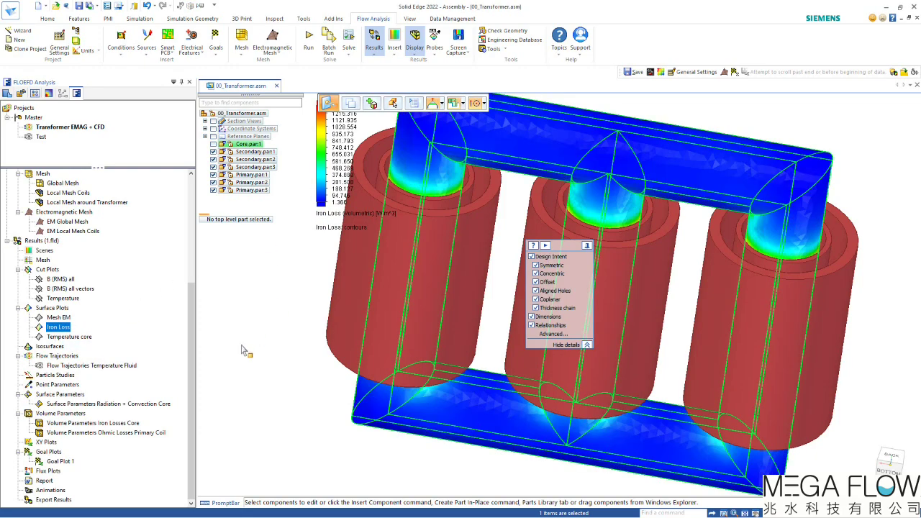
key(ctrl+j)
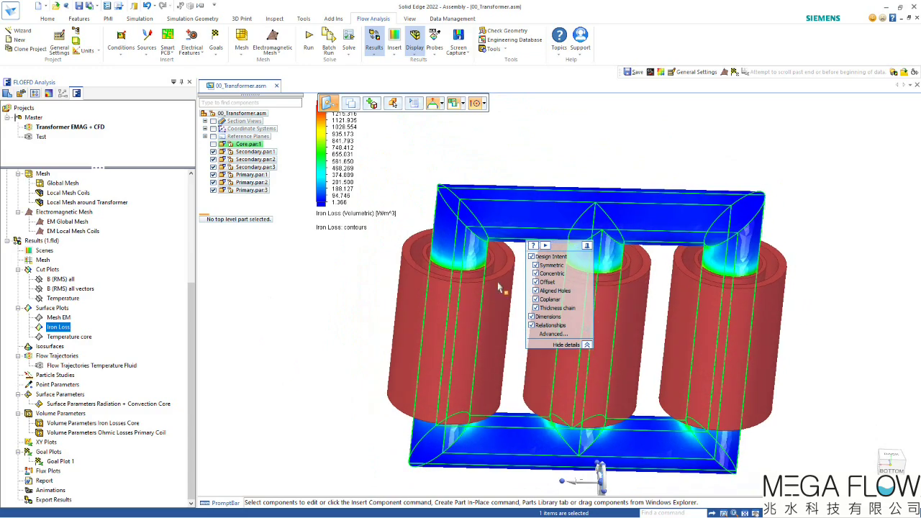
click(270, 367)
middle_drag(322, 365, 374, 144)
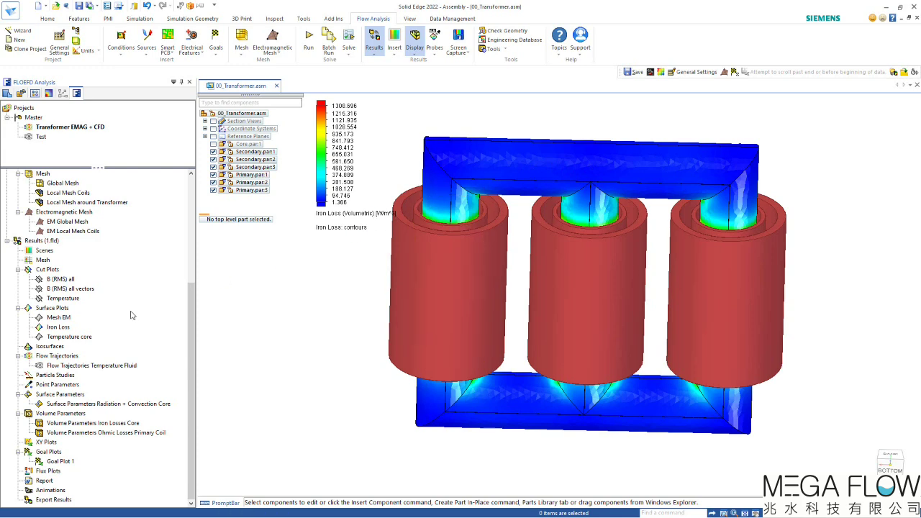
Step: Swap Iron Loss for the Temperature core surface plot (about 51.46–141.85 °C)
click(50, 327)
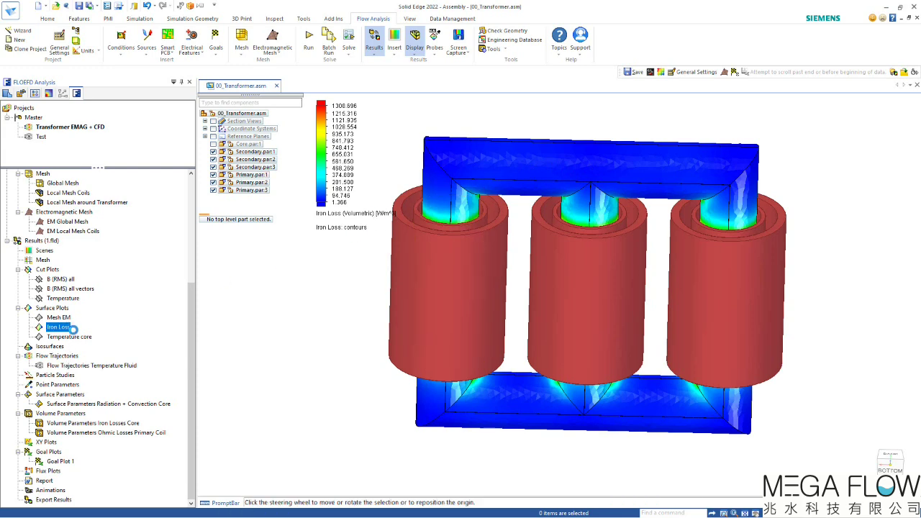
right_click(49, 327)
click(73, 344)
click(61, 337)
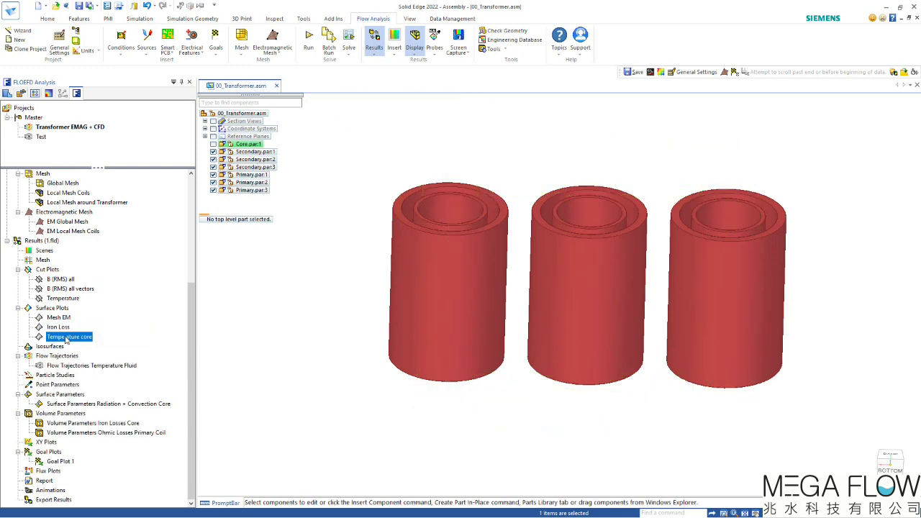
right_click(65, 336)
click(92, 355)
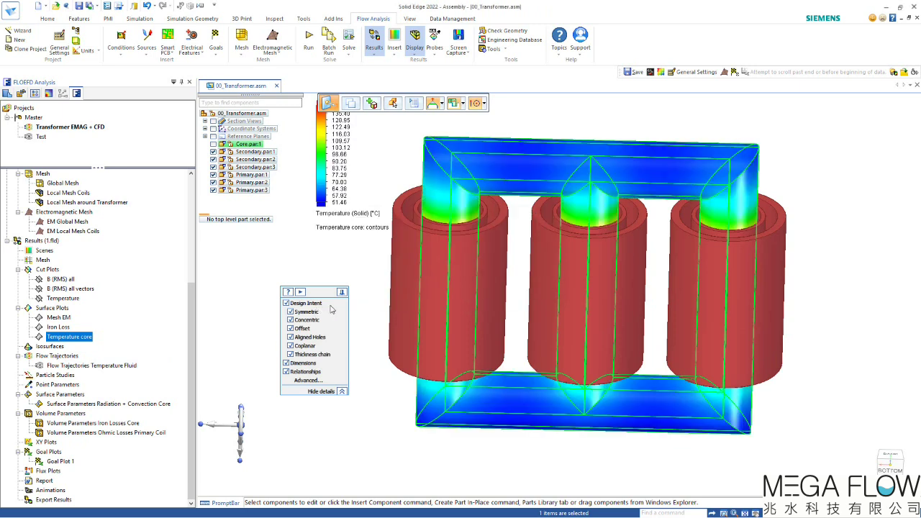
click(336, 439)
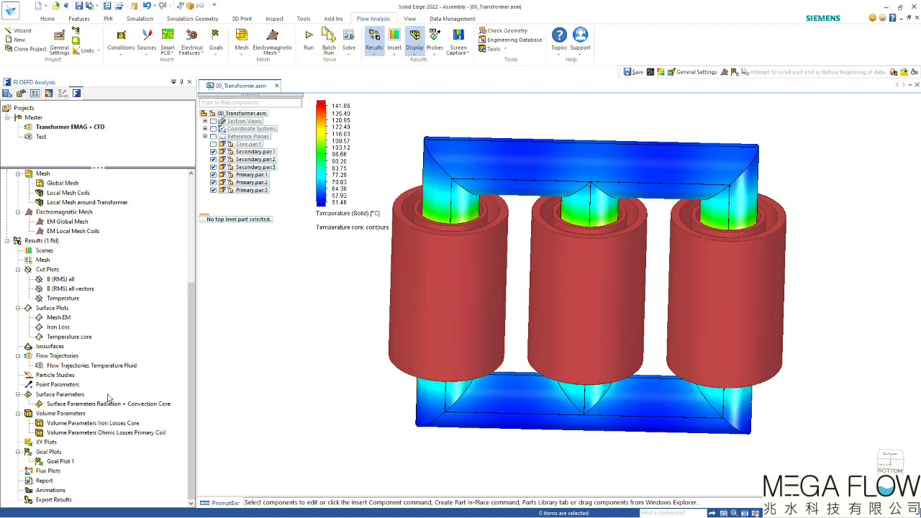
click(56, 337)
Step: Show and play the Flow Trajectories Temperature Fluid plot, colored 20.05–62.87 °C
right_click(71, 339)
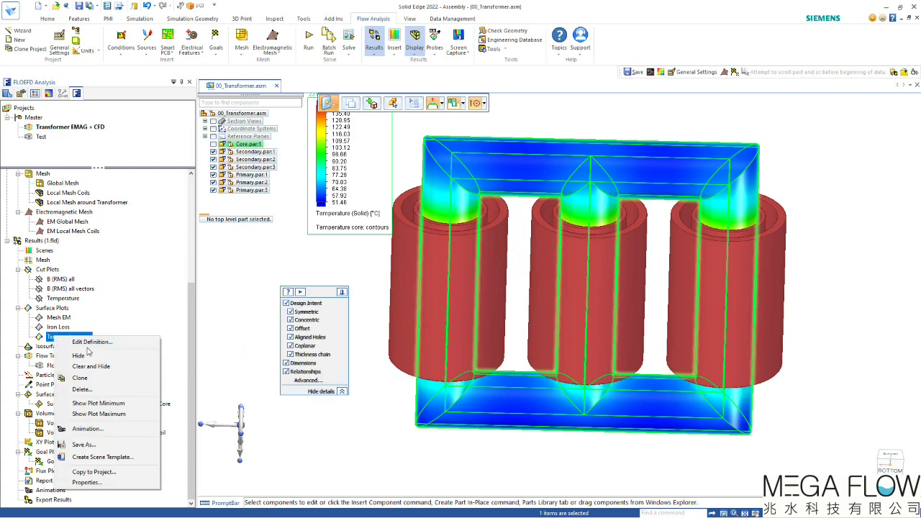
right_click(49, 367)
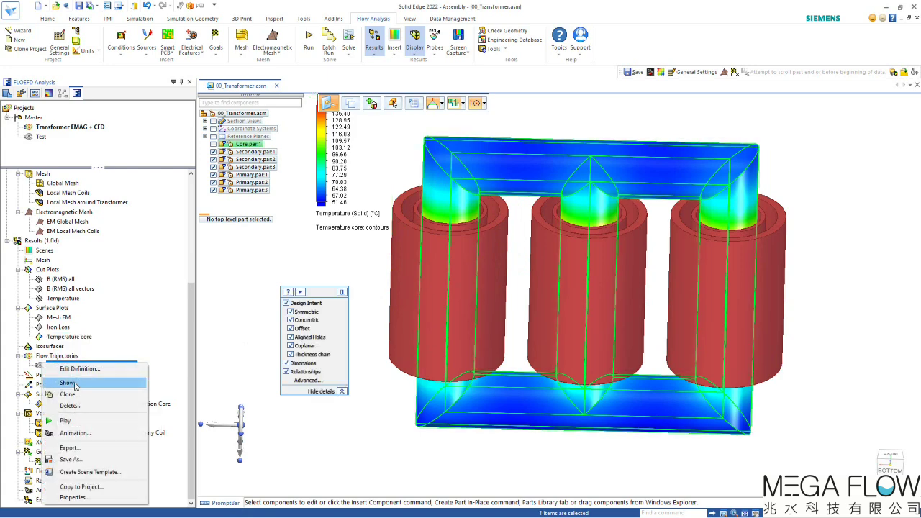
click(72, 382)
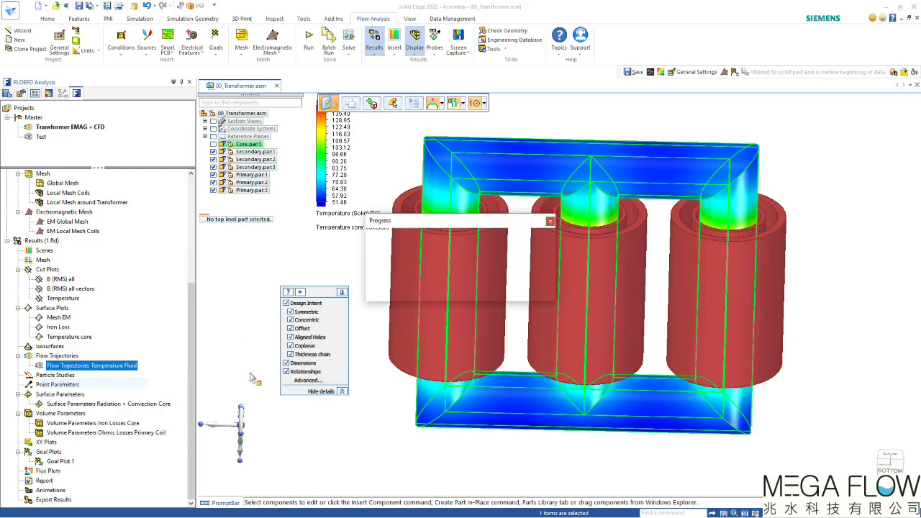
right_click(58, 363)
click(46, 369)
right_click(45, 366)
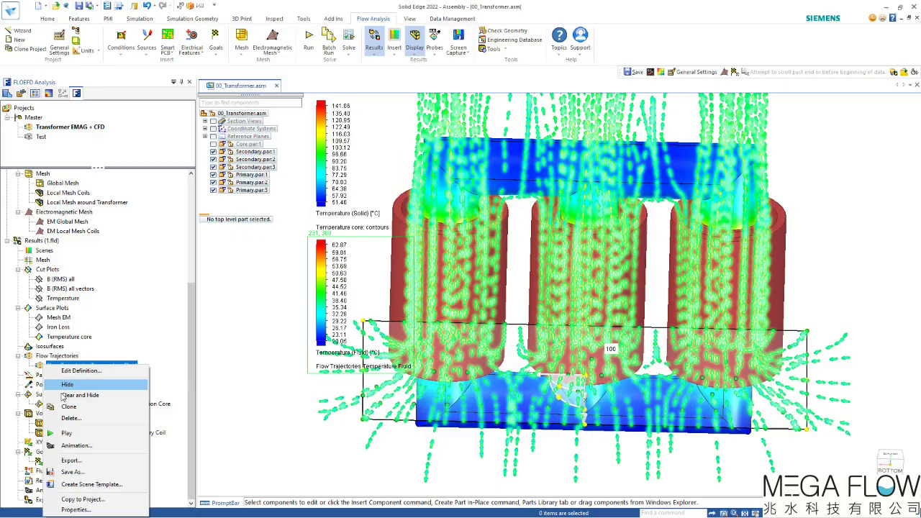
click(64, 434)
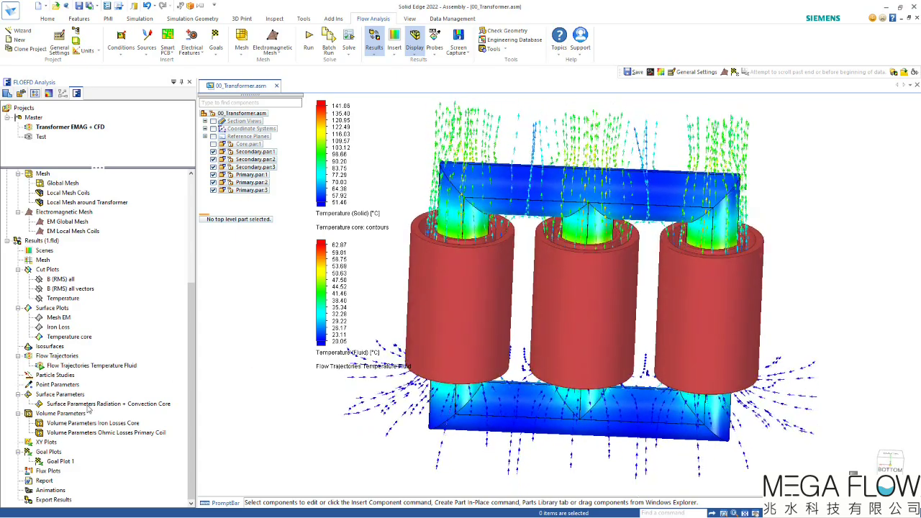
Step: Show the core radiation and convection table and move it to the upper right
click(88, 405)
right_click(88, 406)
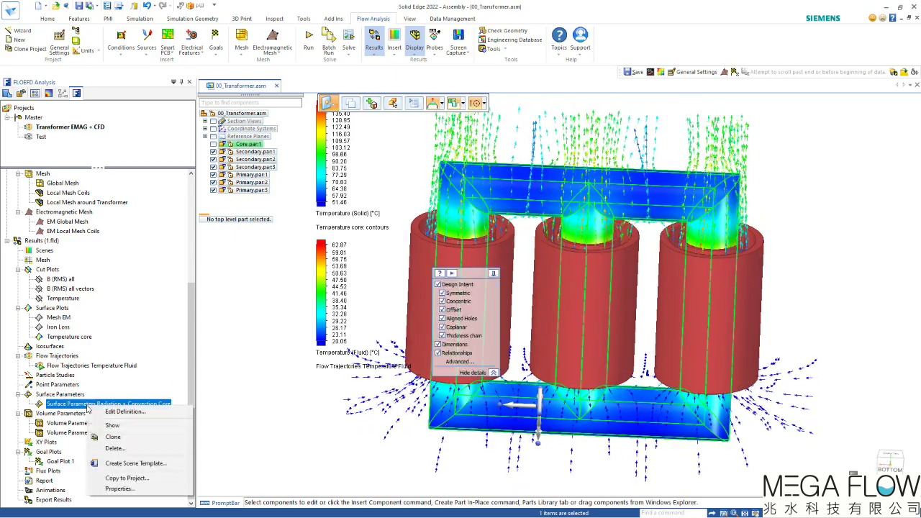
click(113, 425)
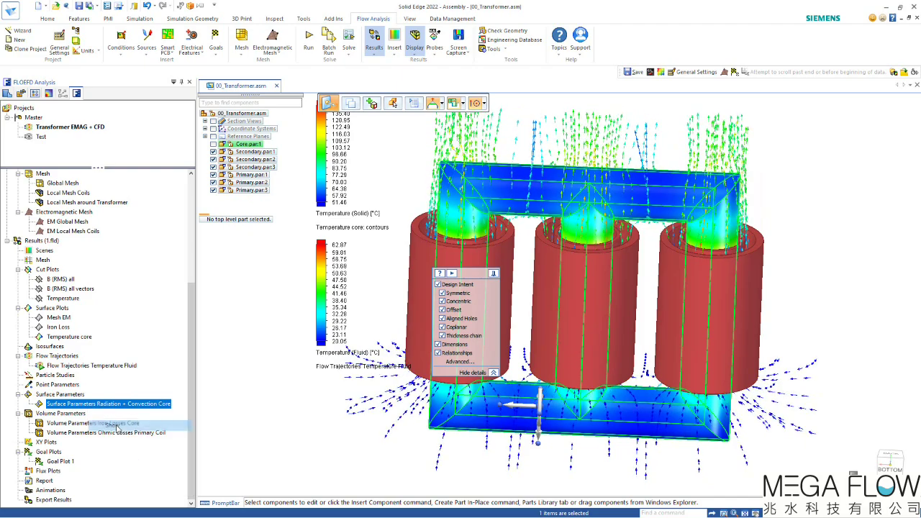
drag(594, 102, 839, 129)
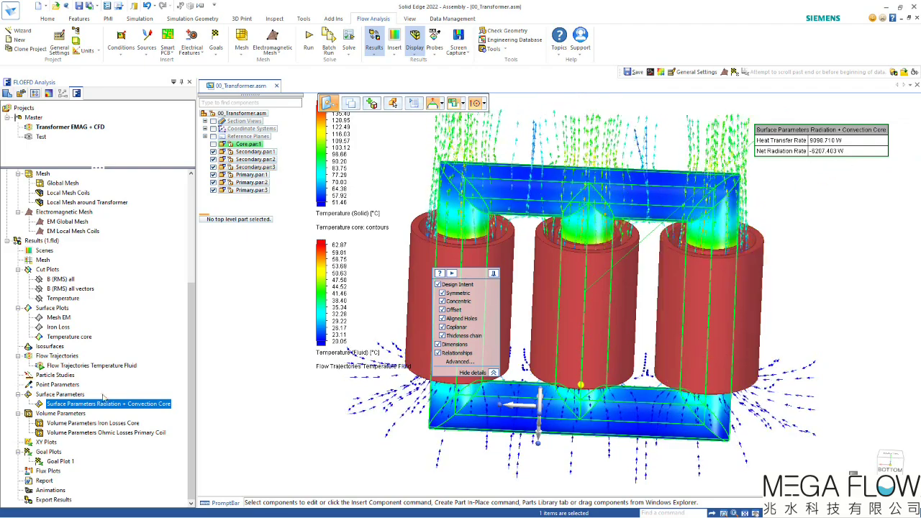
Step: Show the core iron losses (2898.723 W) and primary coil ohmic losses (16646.740 W) tables
right_click(119, 424)
click(126, 442)
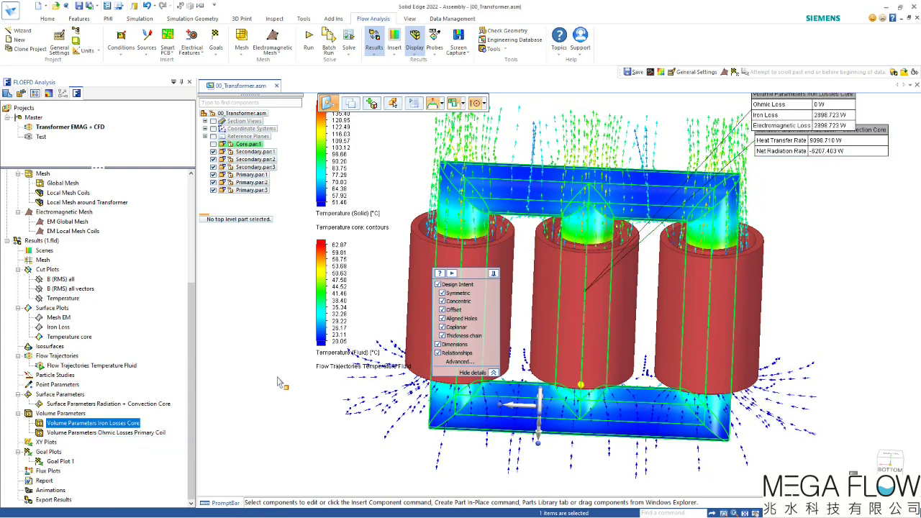
right_click(101, 432)
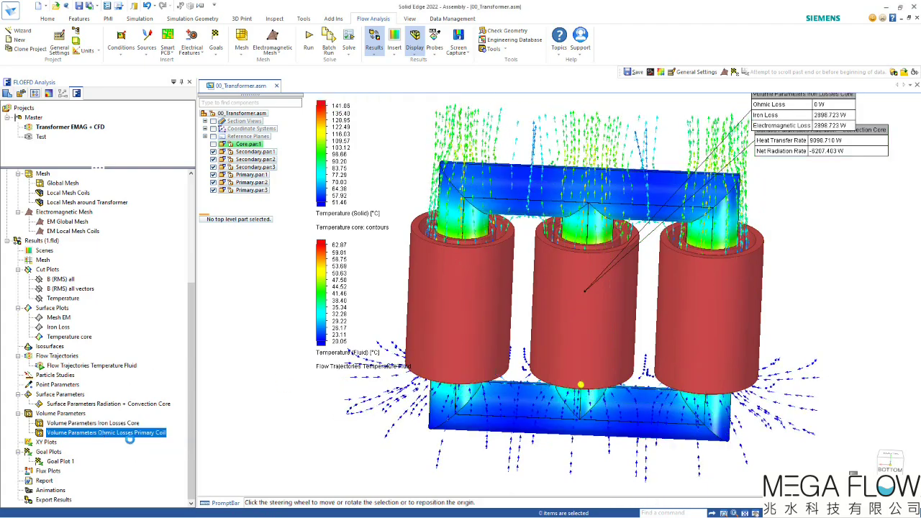
click(135, 361)
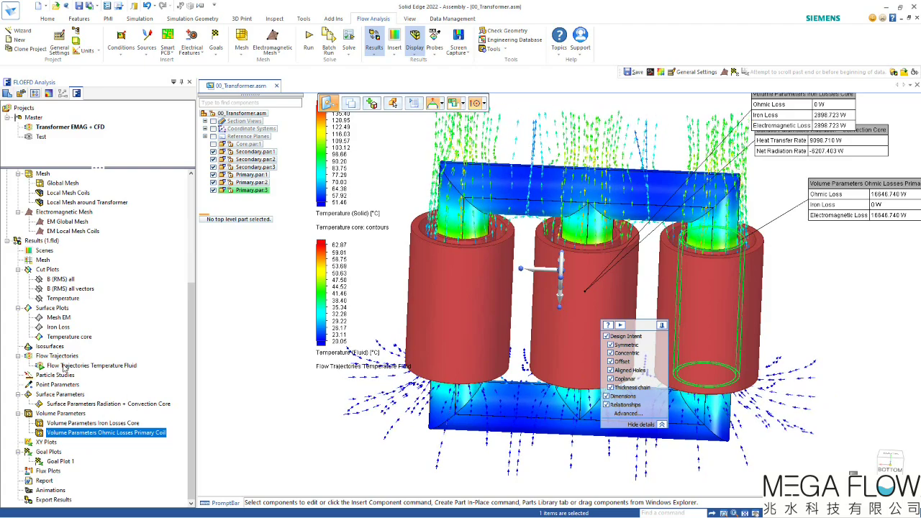
Step: Hide the Flow Trajectories Temperature Fluid arrows
right_click(101, 365)
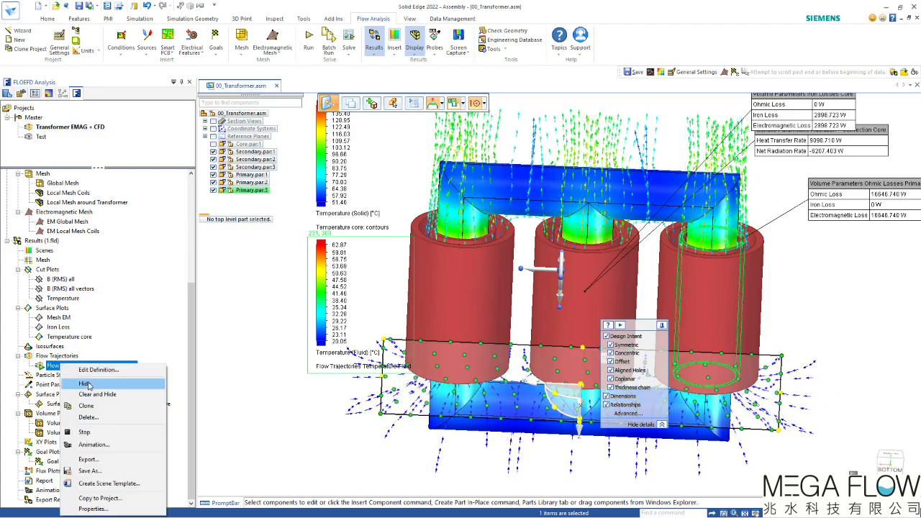
click(85, 384)
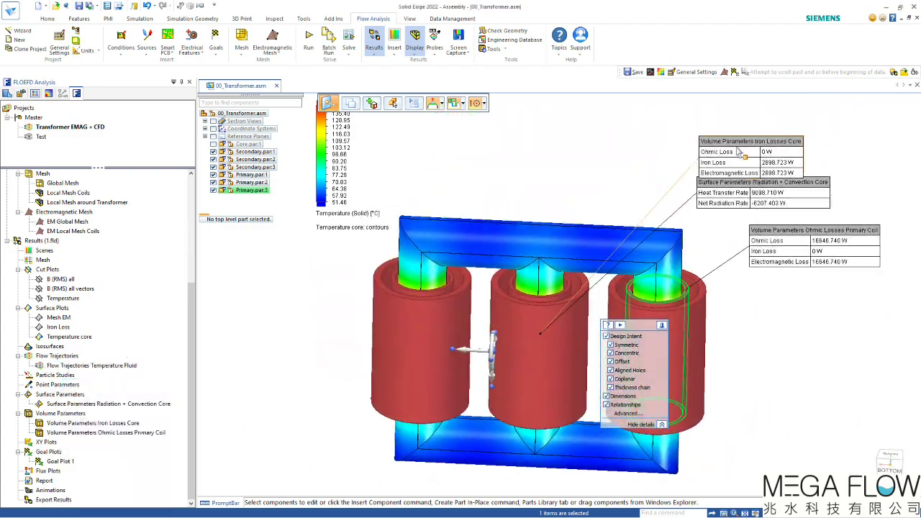
click(805, 385)
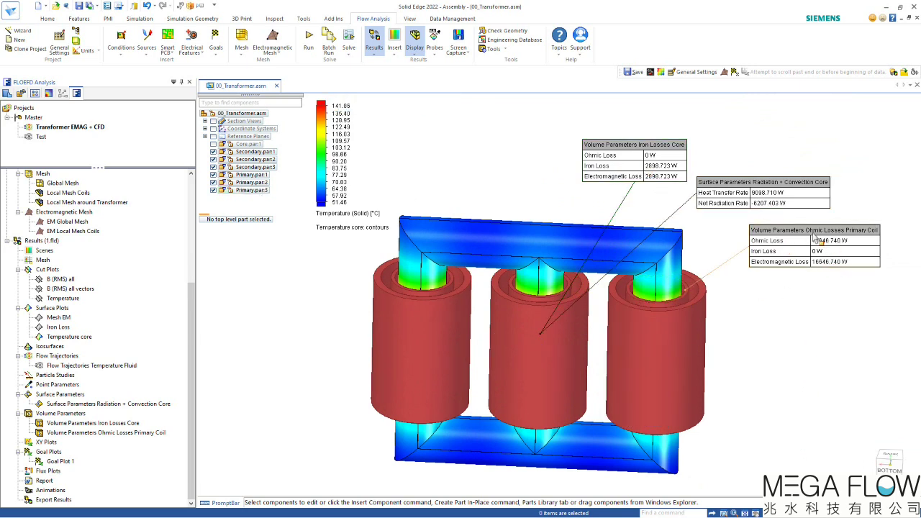
Step: Place the primary coil losses table beside the right coil and fine-tune the radiation/convection table
drag(792, 238, 779, 273)
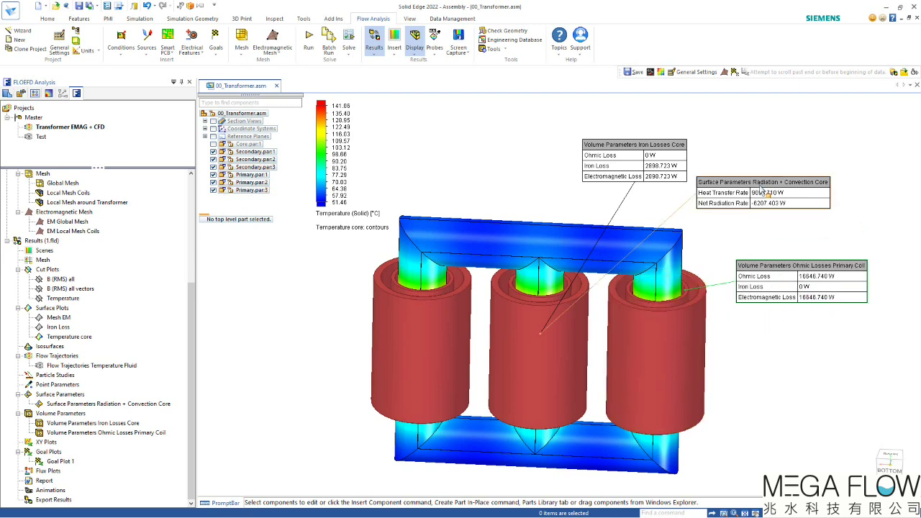
drag(760, 188, 764, 201)
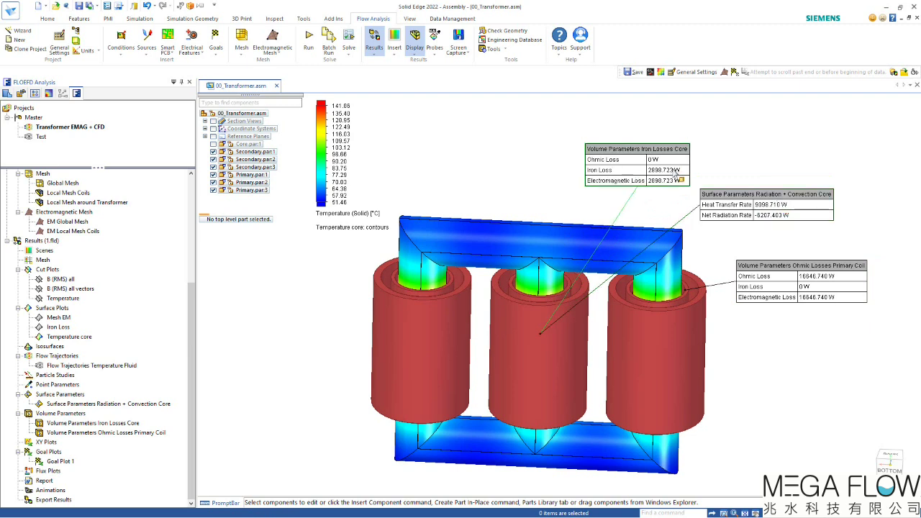
drag(769, 208, 770, 198)
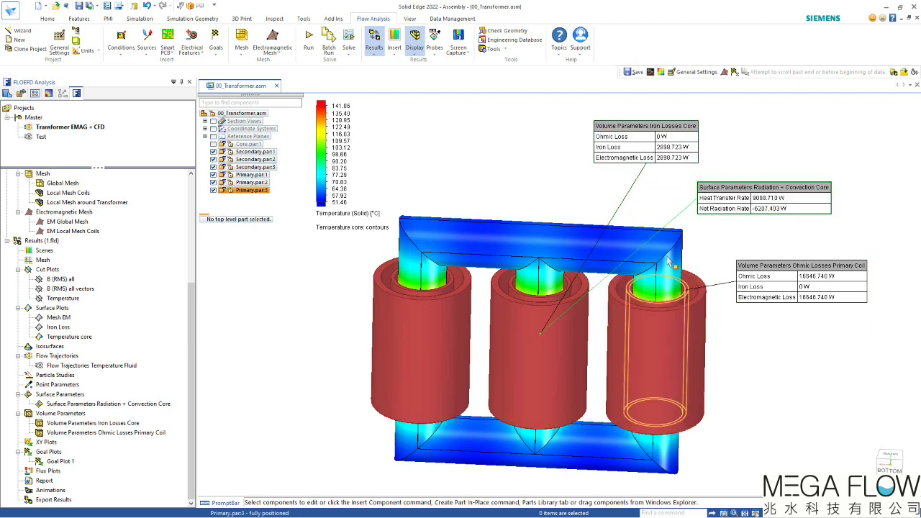